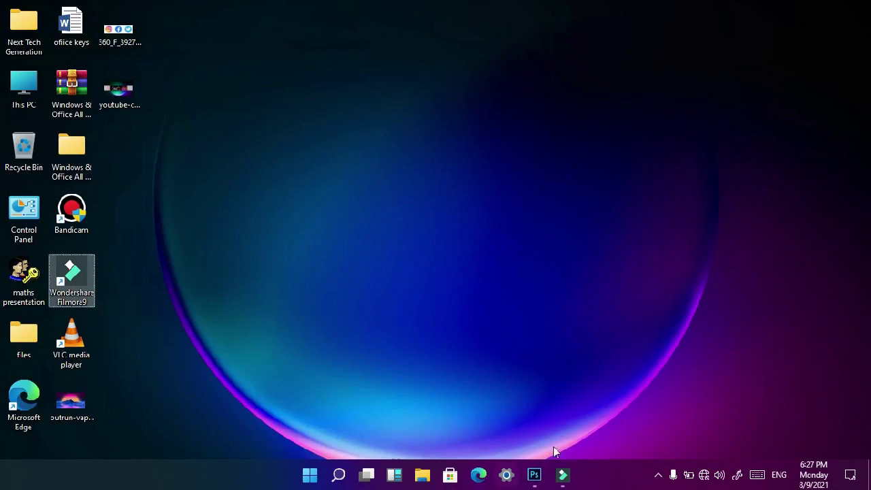
Step: Switch to Photoshop and create a new document 1280 pixels wide and 720 pixels high with a white background
click(535, 475)
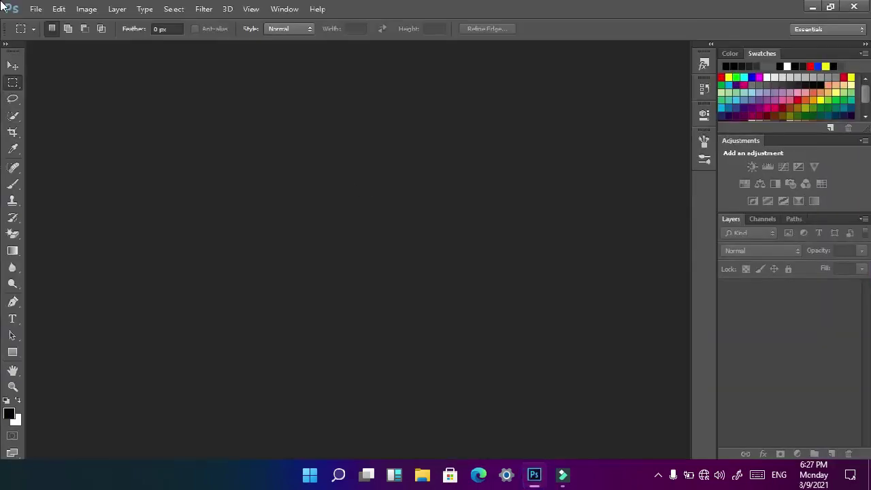
click(35, 8)
click(41, 25)
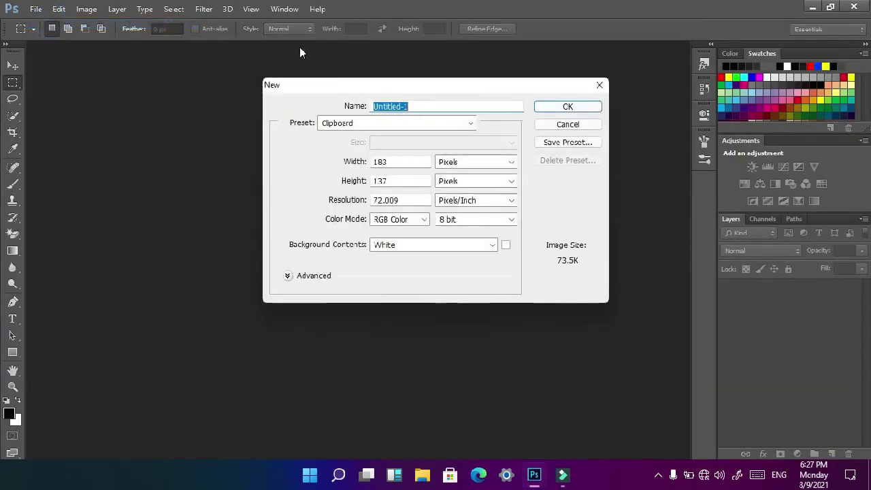
double_click(409, 162)
key(BackSpace)
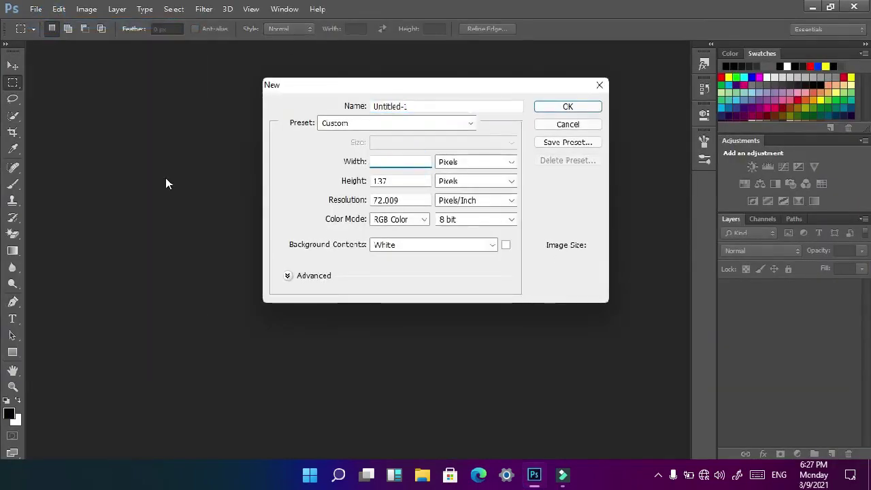
text(1280)
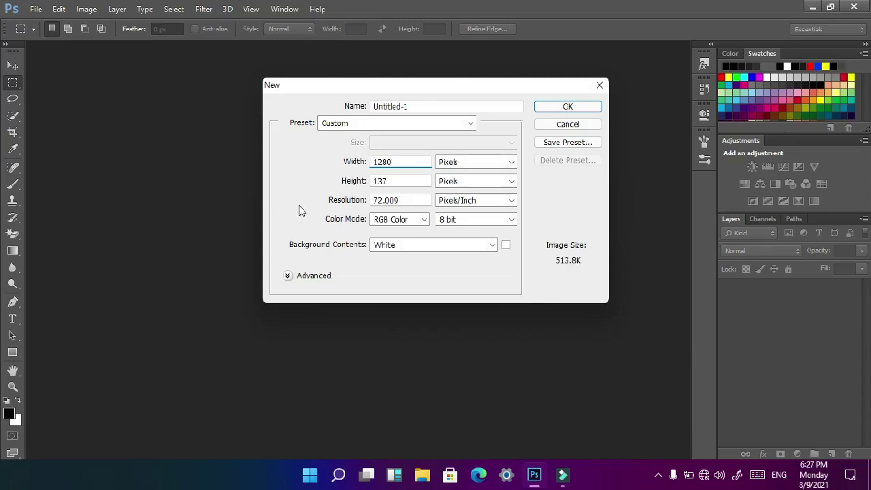
double_click(406, 181)
key(BackSpace)
text(720)
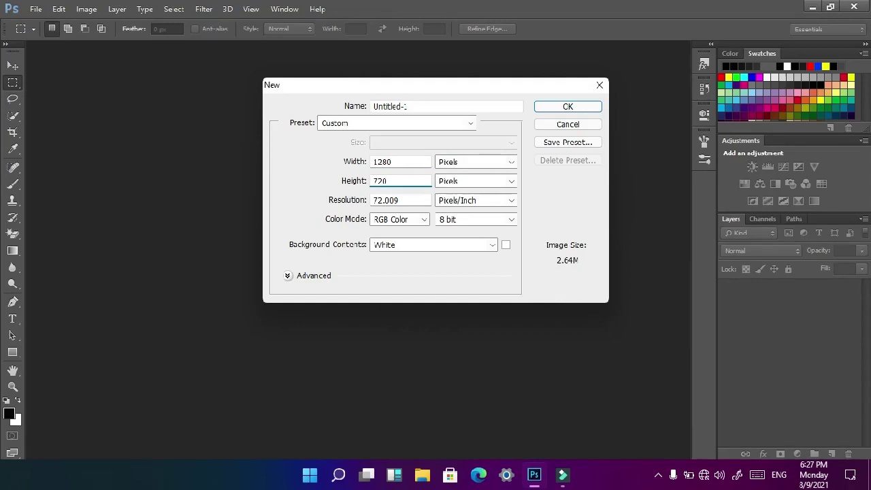
key(Return)
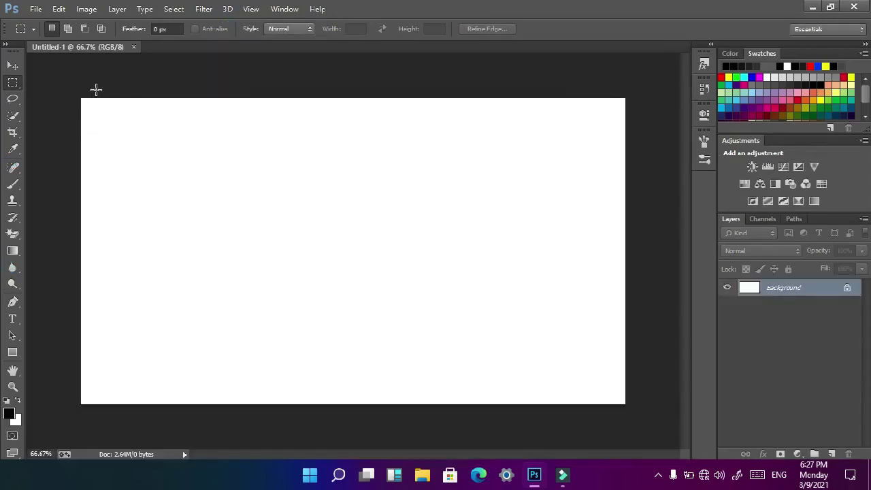
click(37, 9)
click(51, 33)
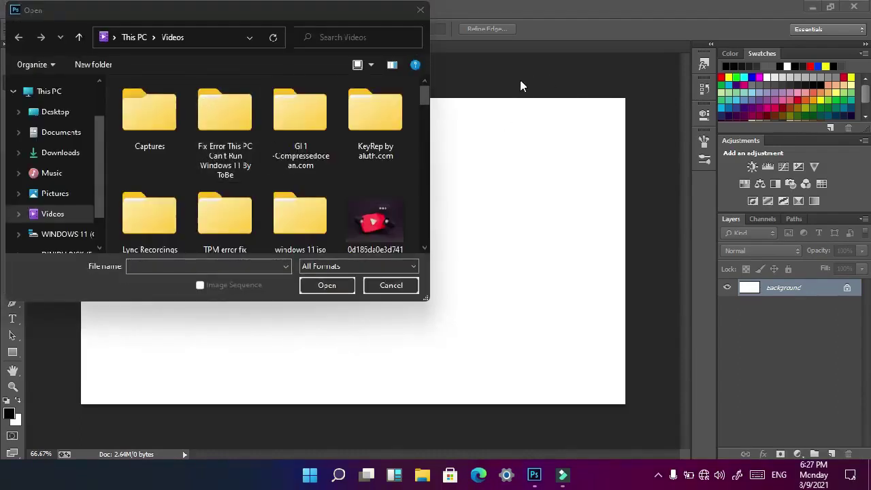
scroll(82, 232, down, 1)
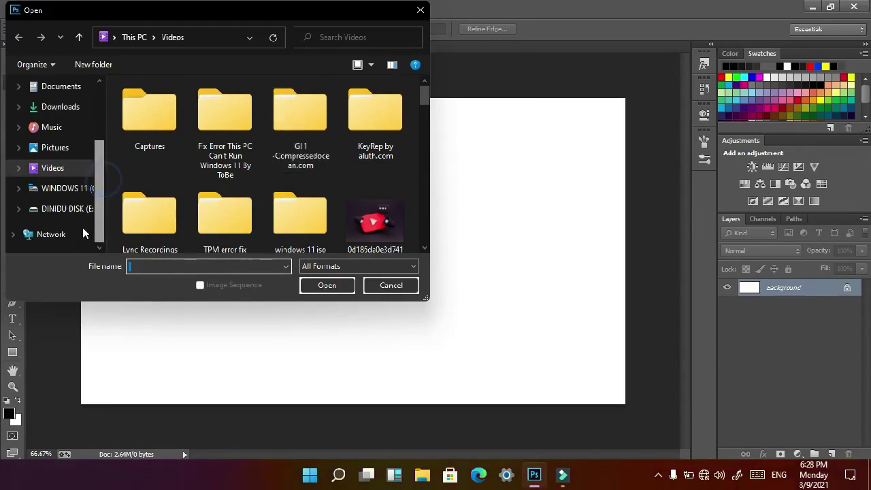
click(75, 209)
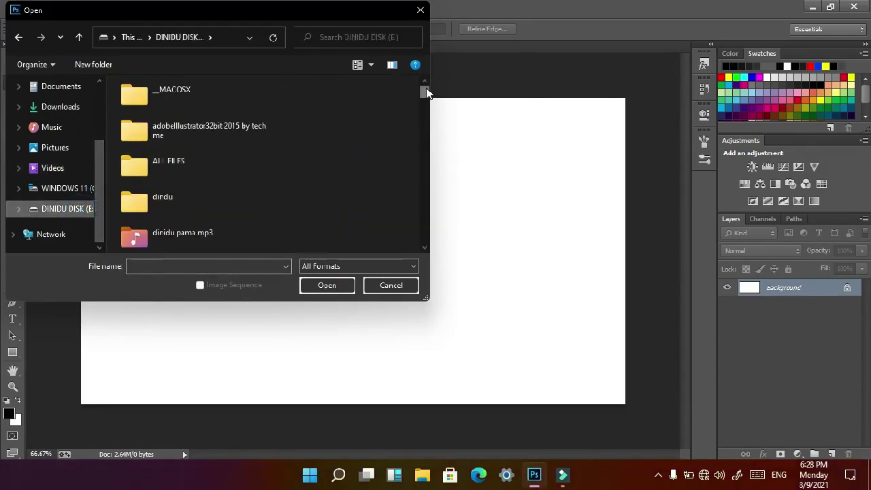
drag(427, 94, 425, 116)
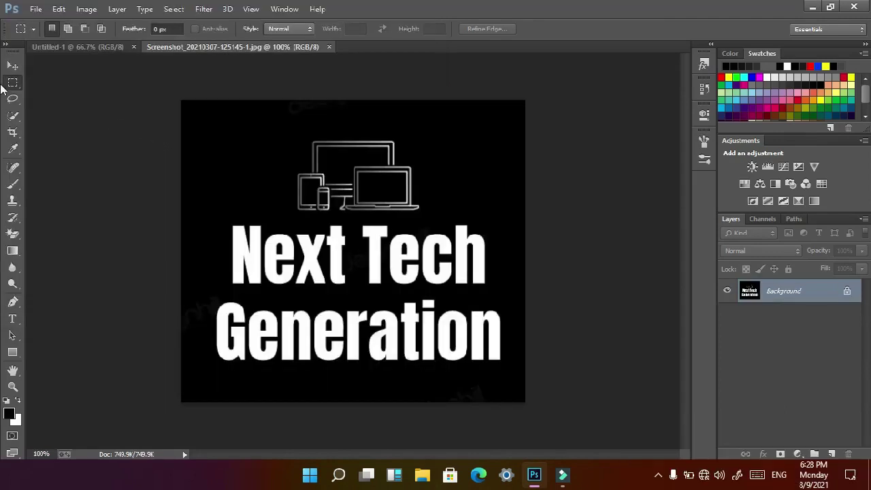
click(13, 115)
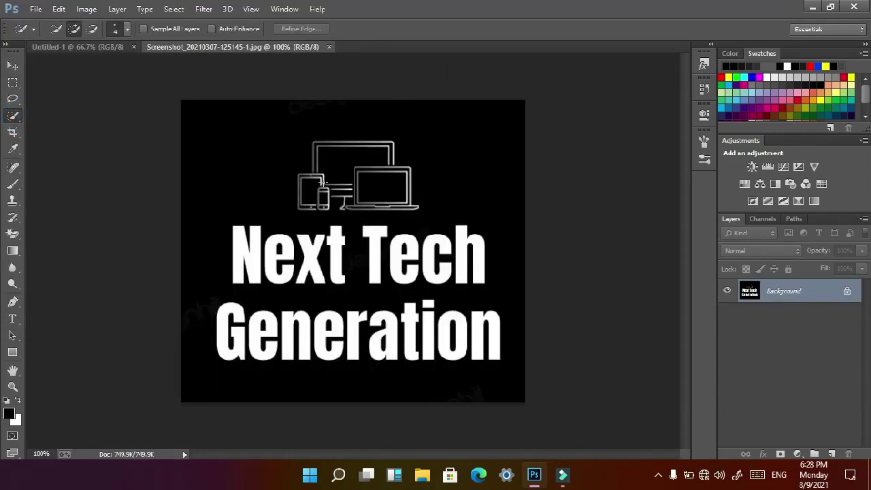
drag(215, 155, 247, 141)
click(12, 234)
click(224, 396)
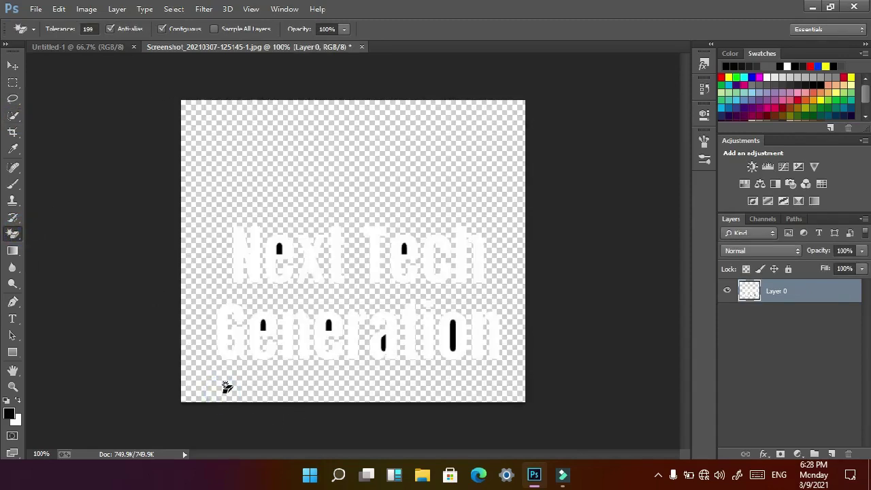
key(ctrl+z)
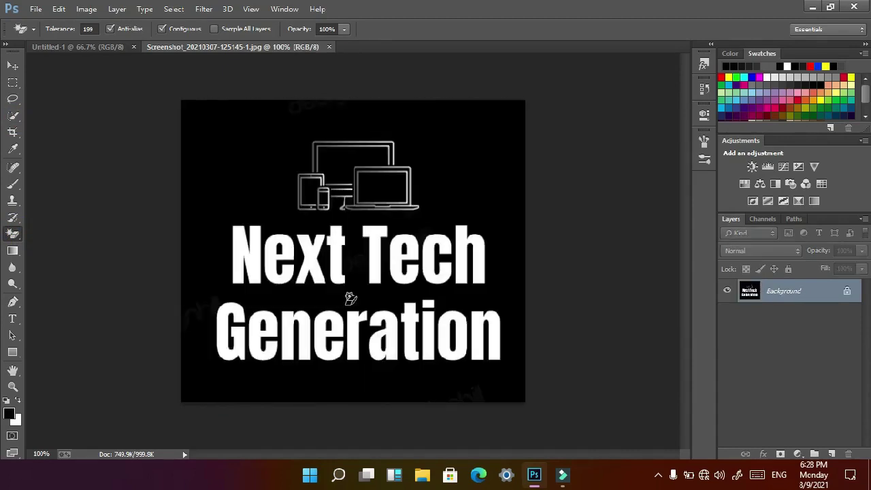
click(339, 386)
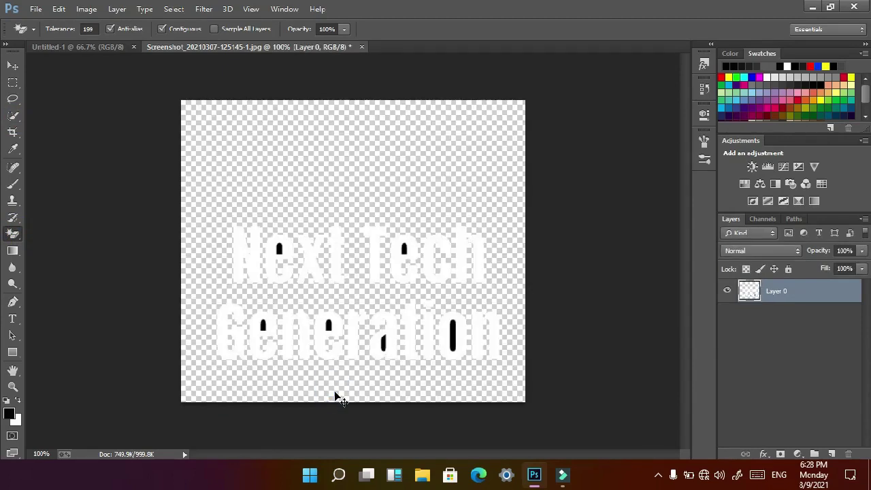
key(ctrl+z)
Step: Select the black areas inside the device screens and around the Next Tech Generation lettering with the Quick Selection tool
click(12, 116)
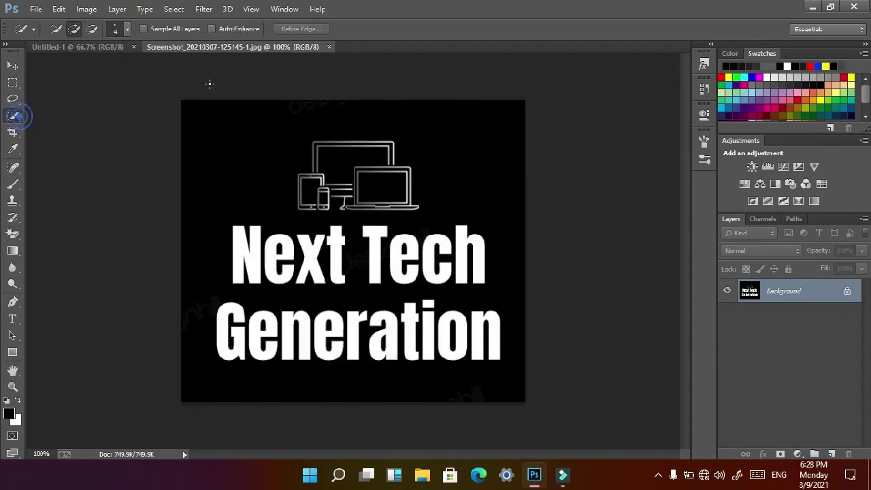
click(328, 163)
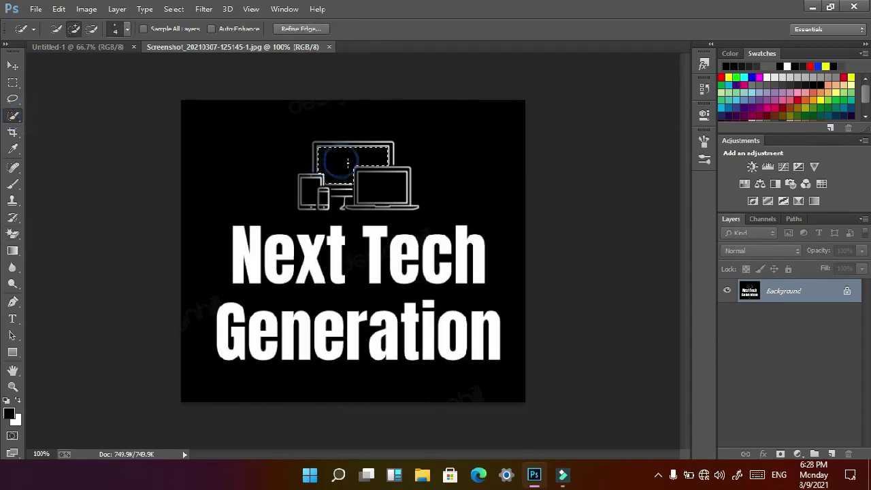
click(309, 196)
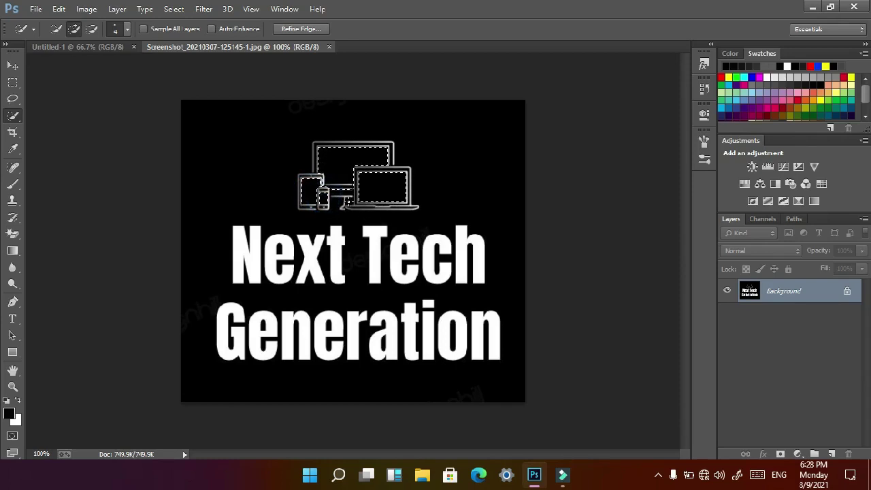
drag(220, 168, 240, 166)
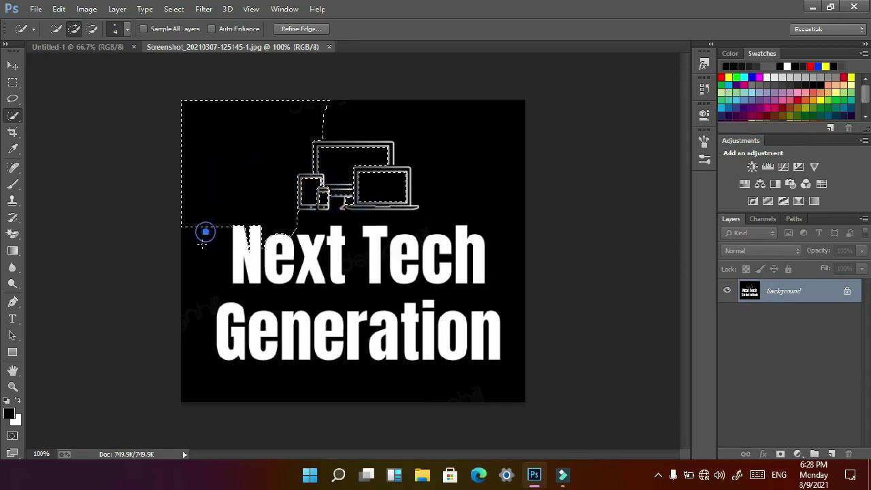
mouse_move(427, 393)
mouse_down()
mouse_move(567, 370)
mouse_move(522, 319)
mouse_up()
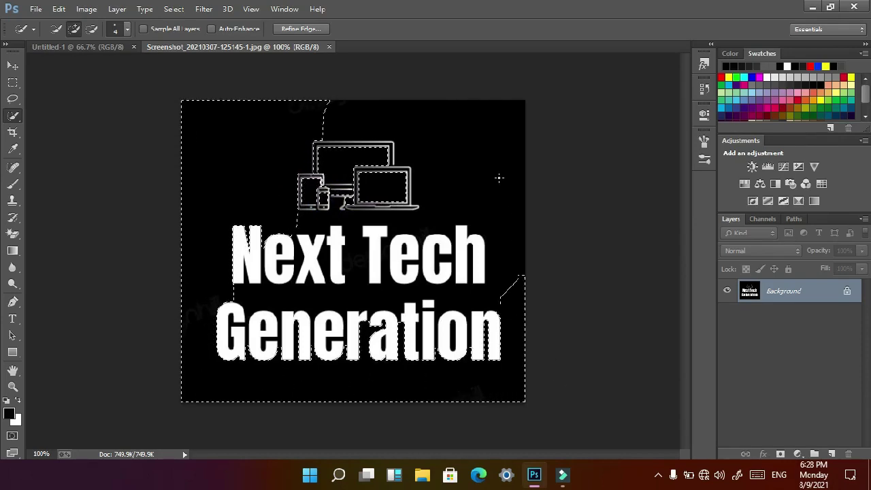
drag(499, 179, 484, 187)
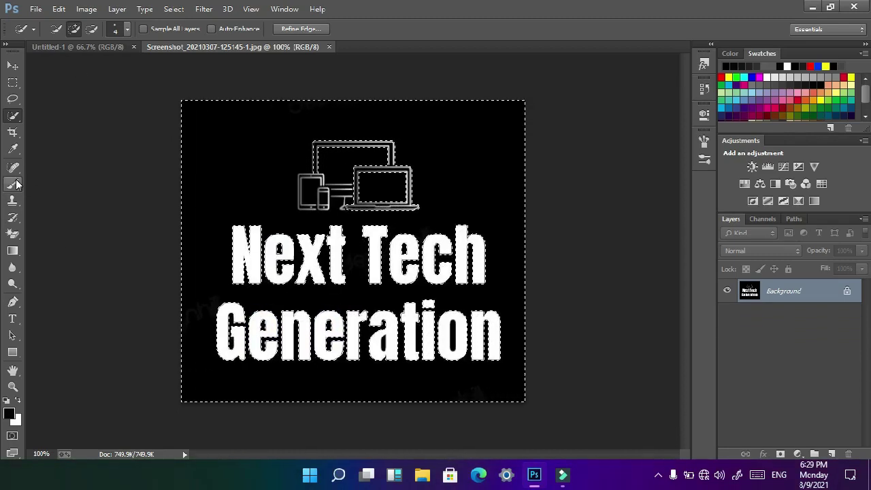
click(13, 234)
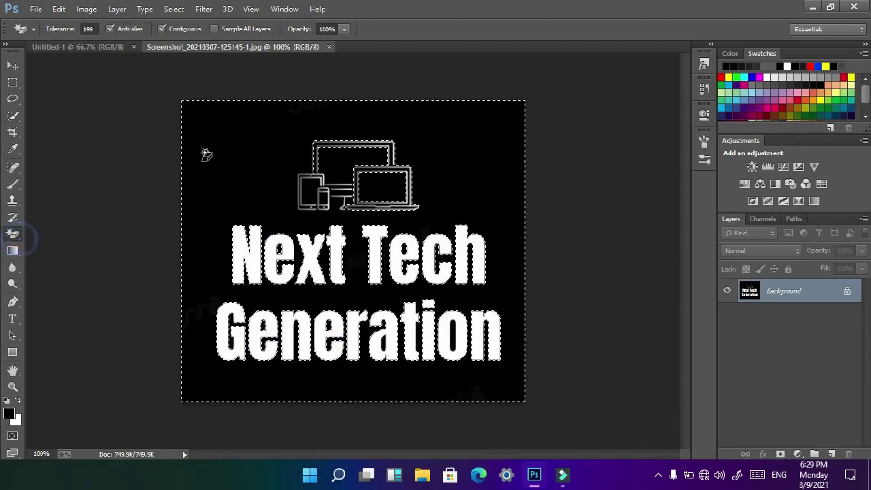
click(226, 176)
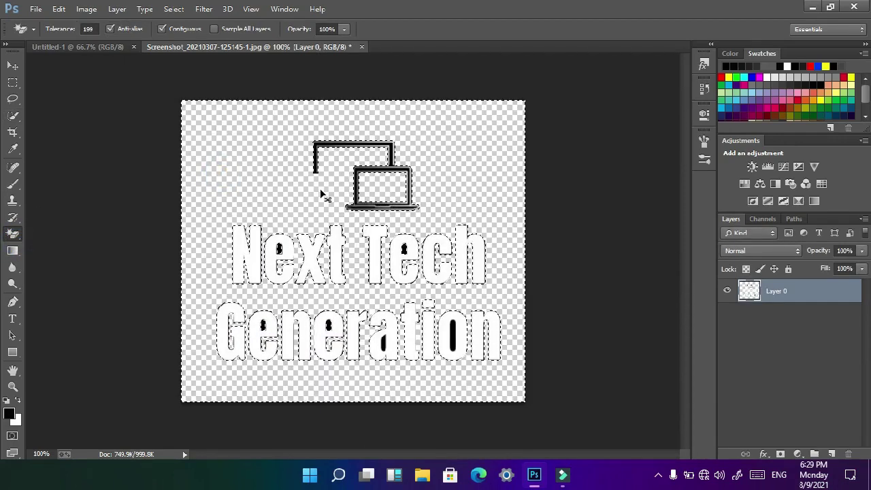
key(ctrl+z)
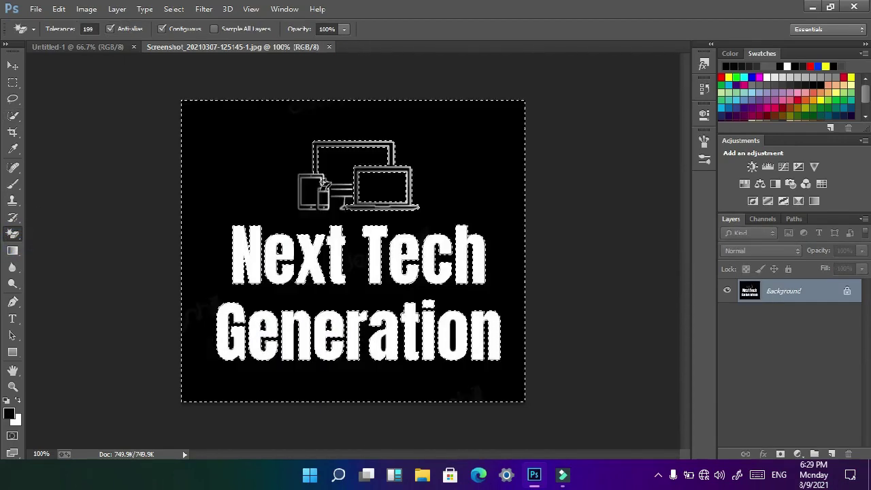
Step: Adjust the selection around the tablet and phone outlines and erase the selected black background with the Magic Eraser
click(13, 115)
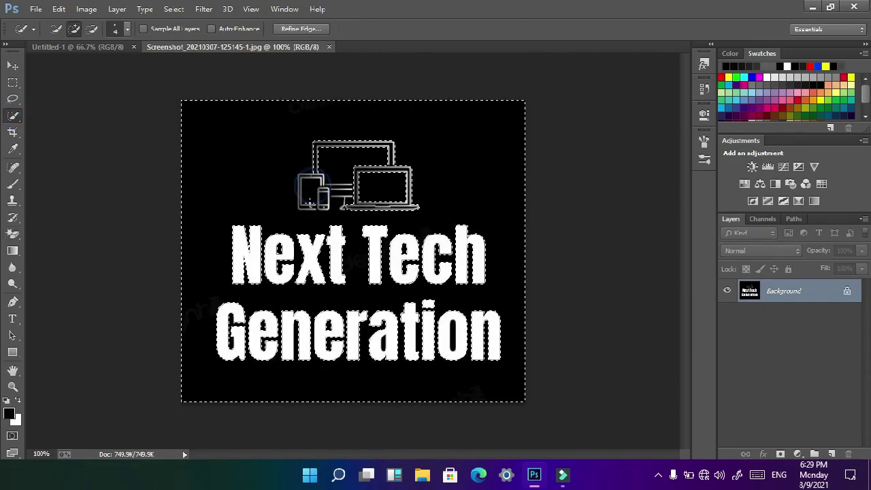
key(alt)
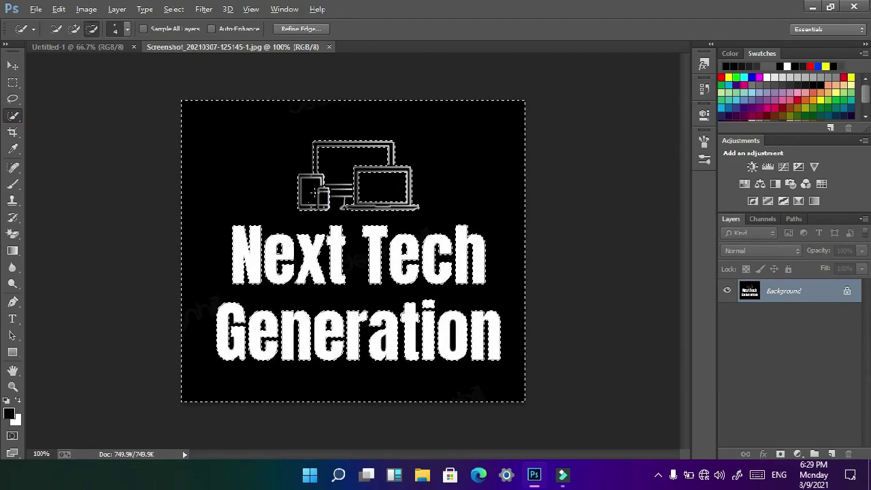
key(alt)
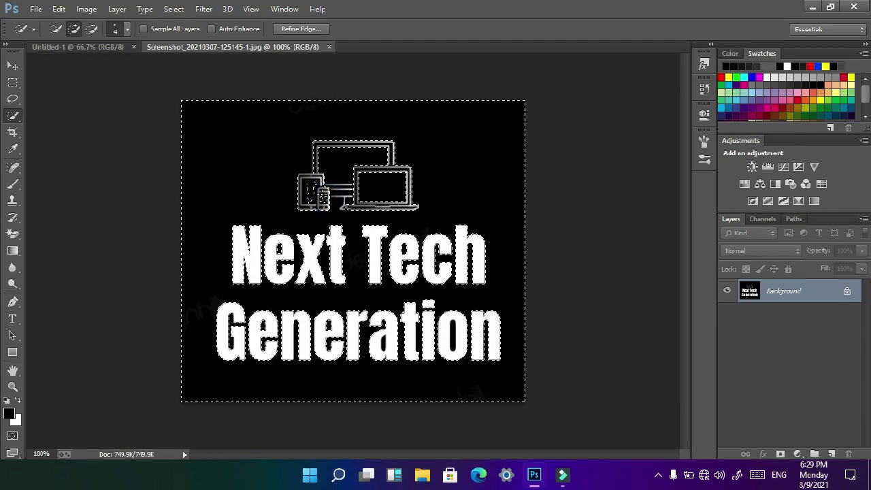
click(12, 233)
click(238, 181)
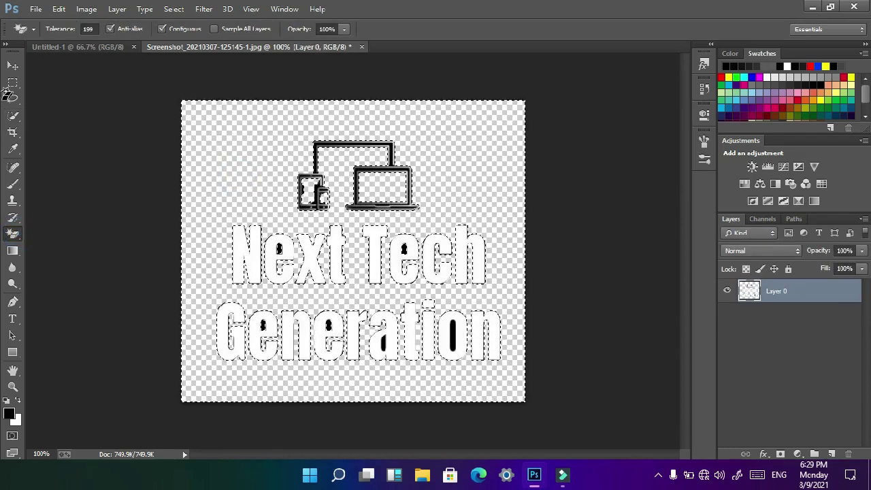
Step: Clear the old selection, and select and copy the entire cut-out logo image
click(13, 82)
click(271, 183)
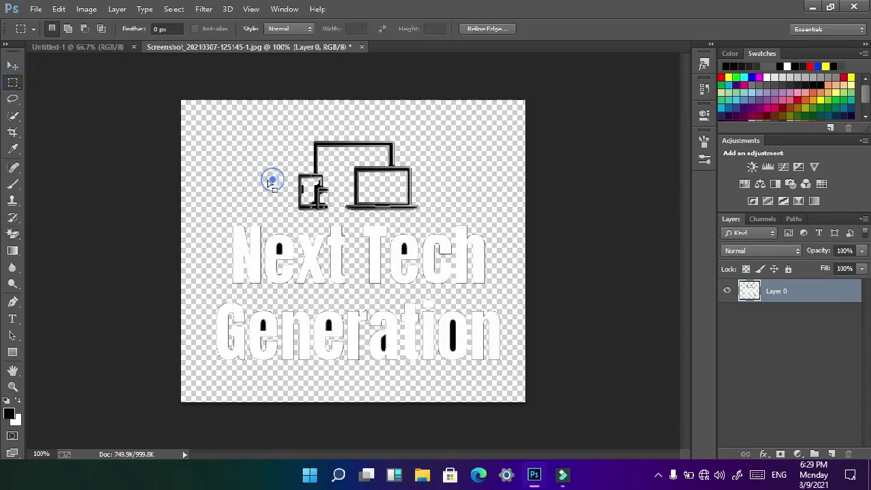
click(156, 74)
key(ctrl+a)
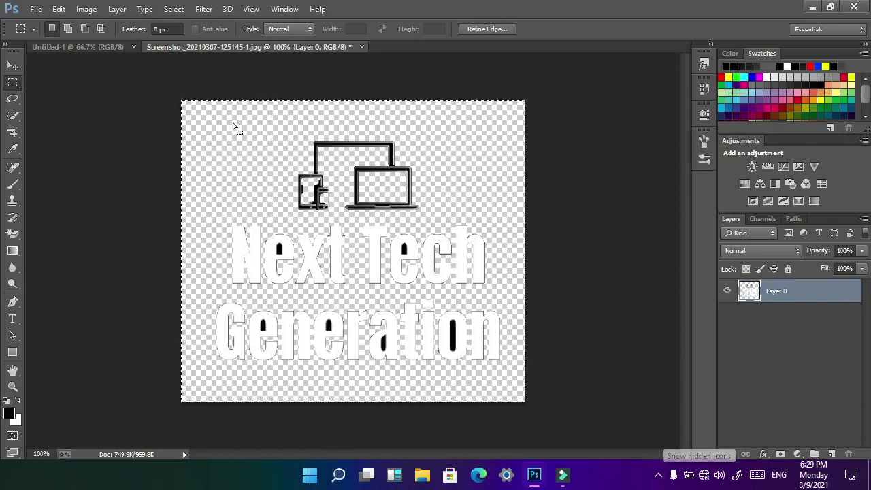
Step: Cover the background of the Untitled-1 document completely in black with repeated black-to-transparent linear gradients
click(77, 47)
click(13, 250)
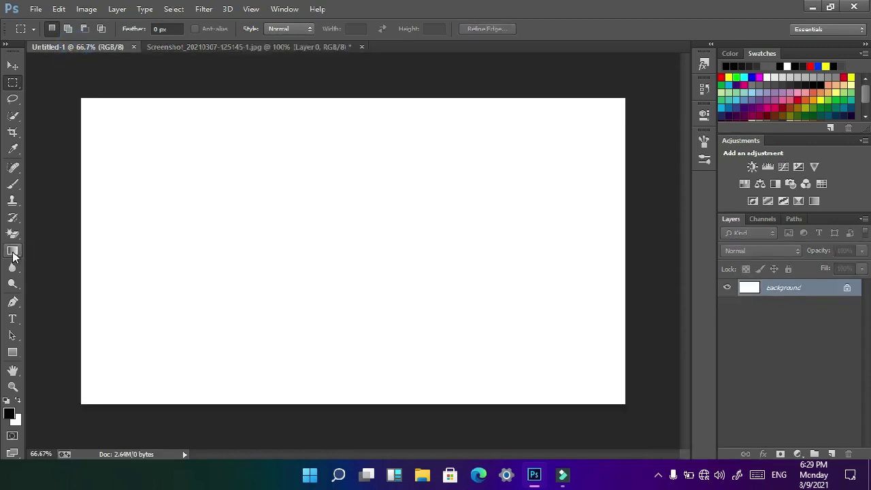
drag(154, 214, 389, 311)
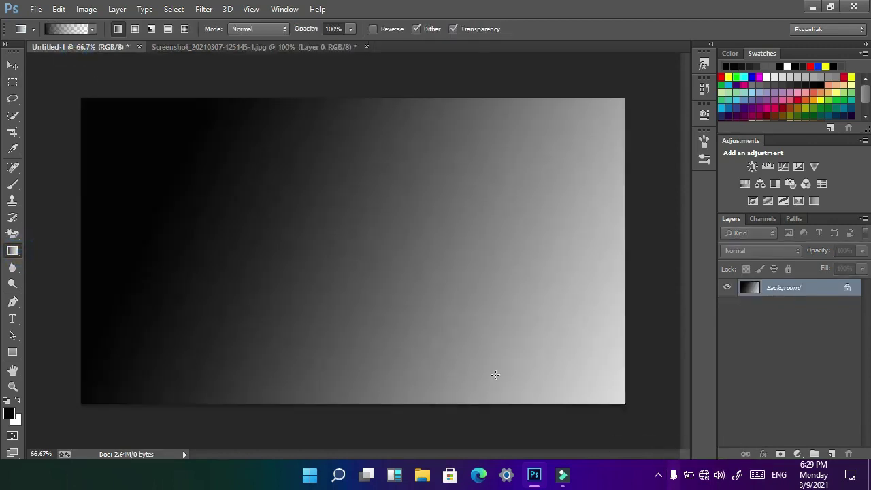
drag(494, 372, 671, 396)
drag(587, 332, 728, 380)
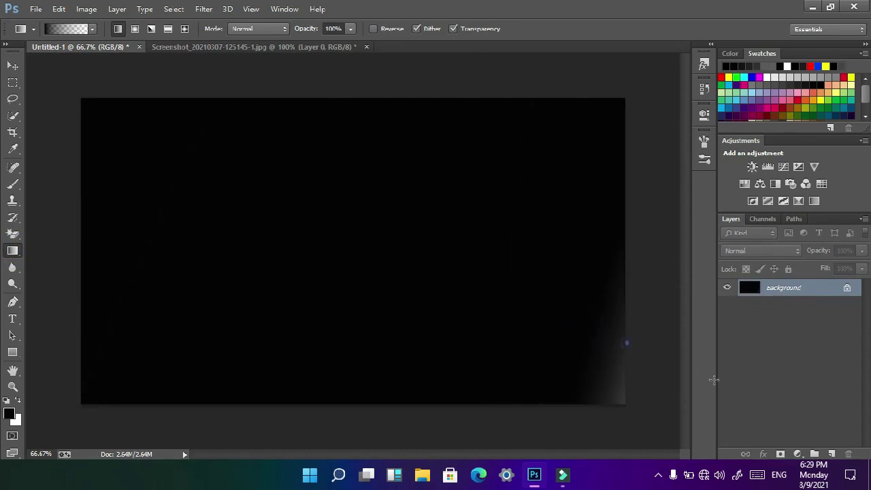
drag(629, 346, 770, 403)
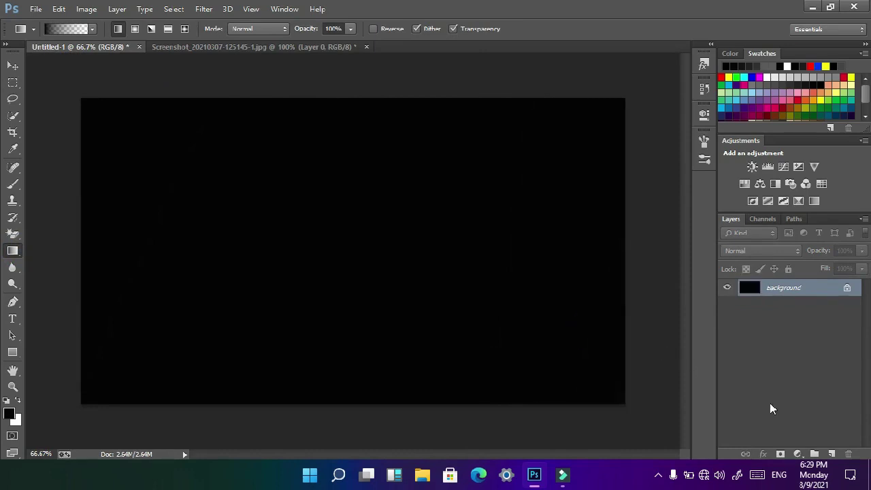
Step: Paste the logo as a new layer in Untitled-1 and move it straight down to the lower middle of the canvas
click(12, 82)
key(ctrl+shift+alt+n)
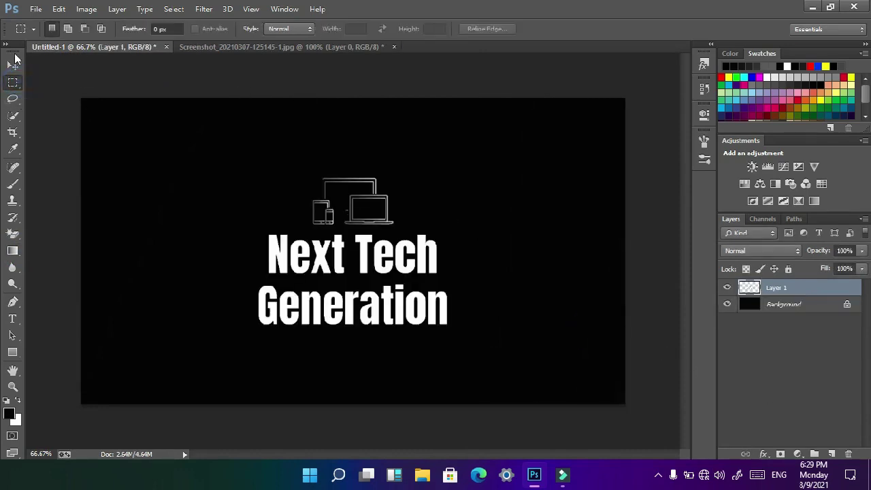
click(13, 65)
drag(418, 303, 418, 349)
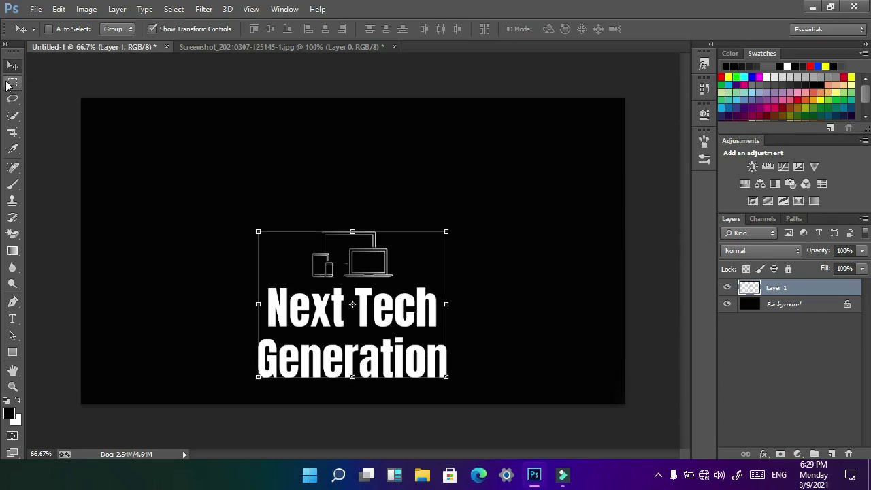
click(13, 82)
click(35, 9)
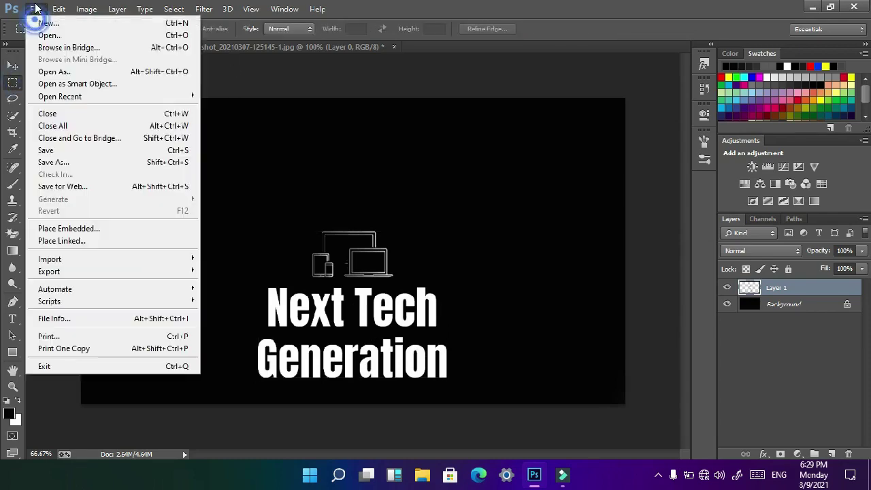
click(72, 36)
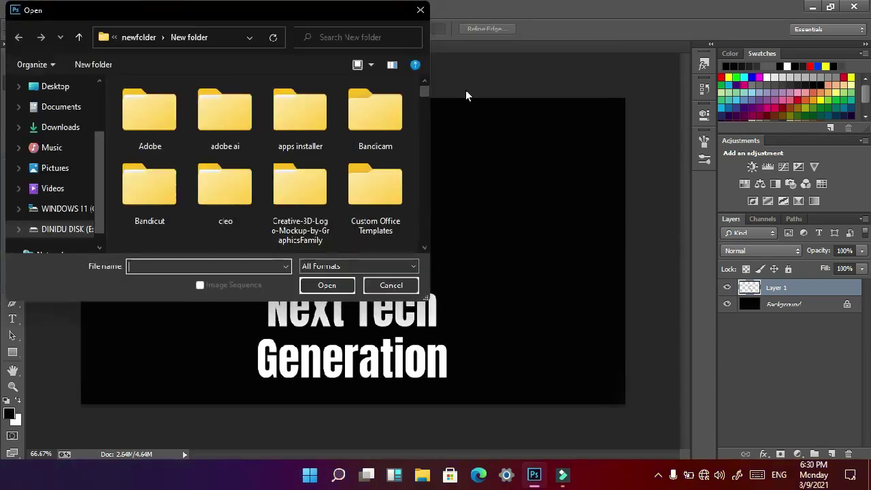
click(52, 188)
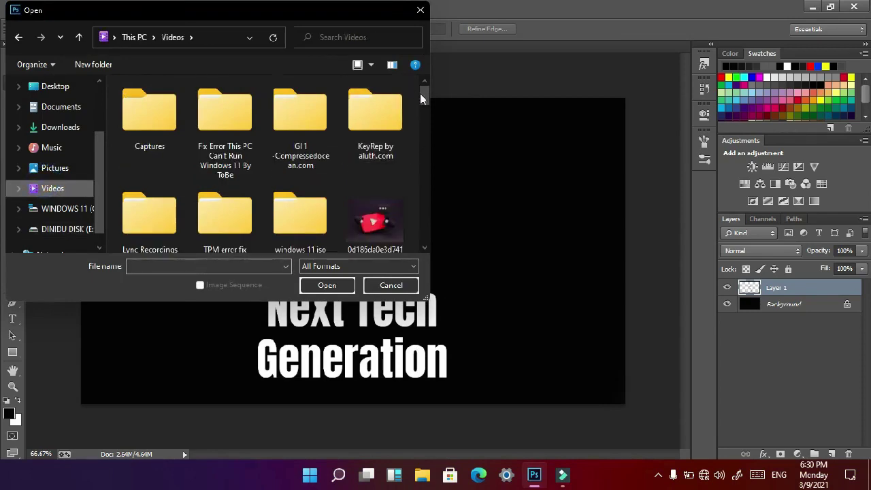
drag(425, 97, 427, 198)
click(61, 170)
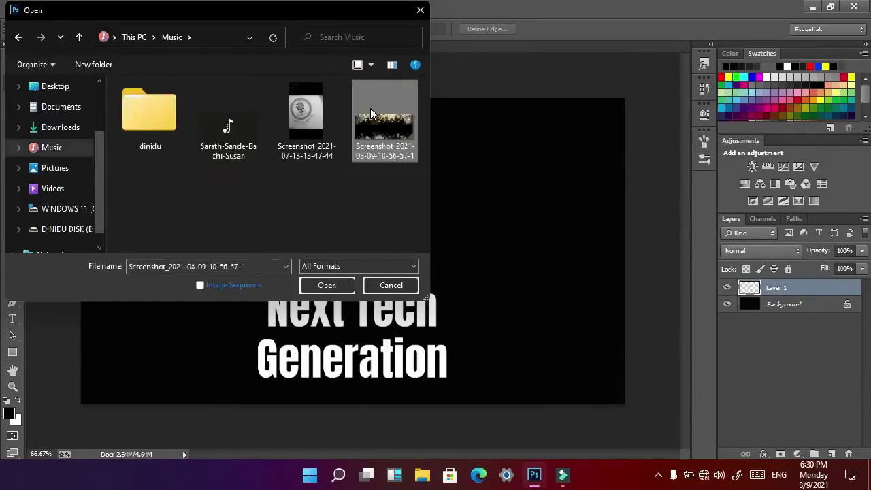
double_click(385, 147)
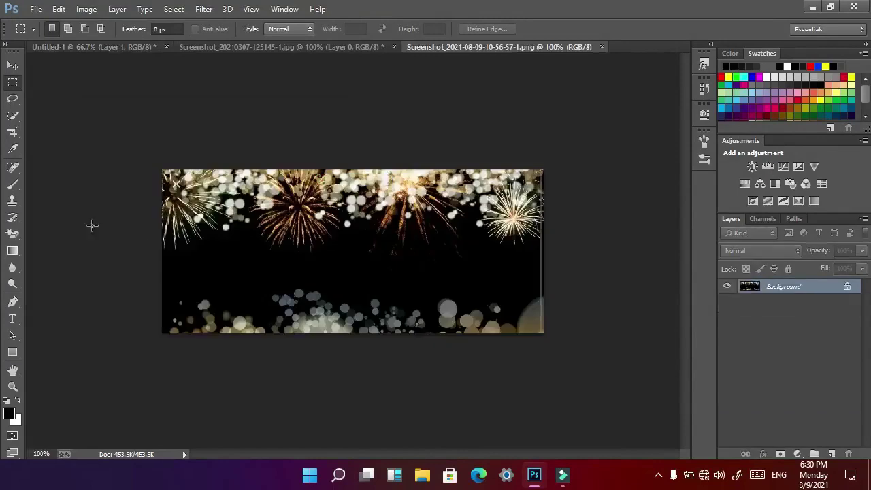
Step: Select the upper part of the fireworks image across its full width with a rectangular marquee and copy it
click(13, 116)
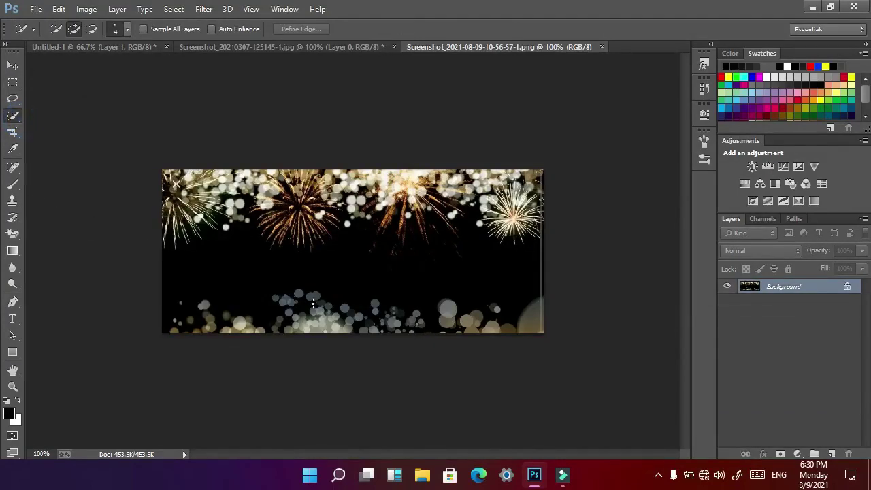
click(13, 82)
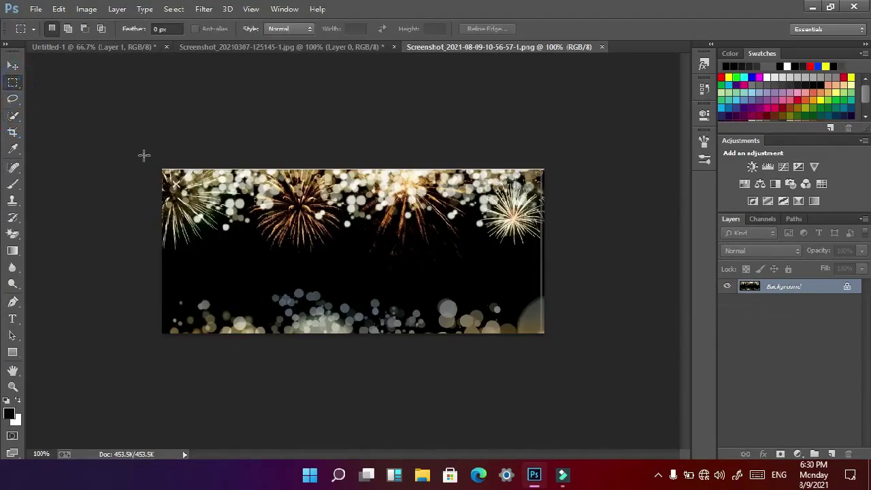
drag(134, 149, 611, 264)
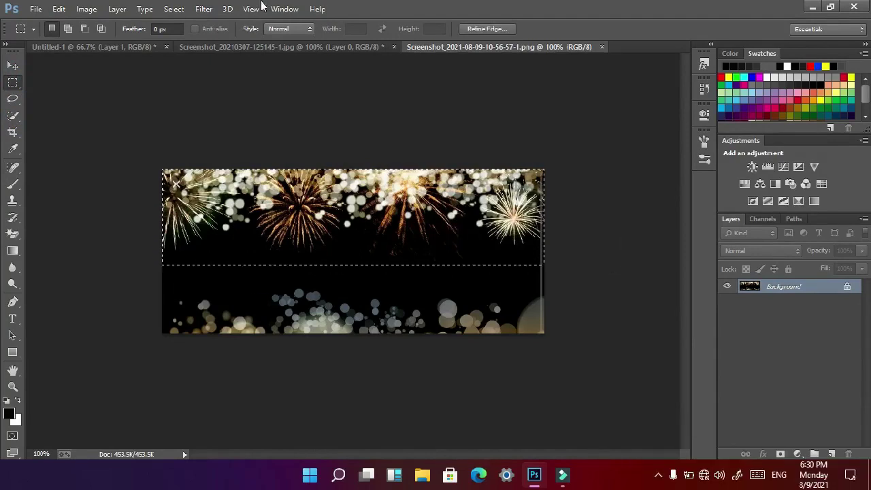
key(ctrl+c)
Step: Paste the fireworks into Untitled-1 and fit them across the canvas's top edge, scaled to about 213% width and 181% height
click(127, 49)
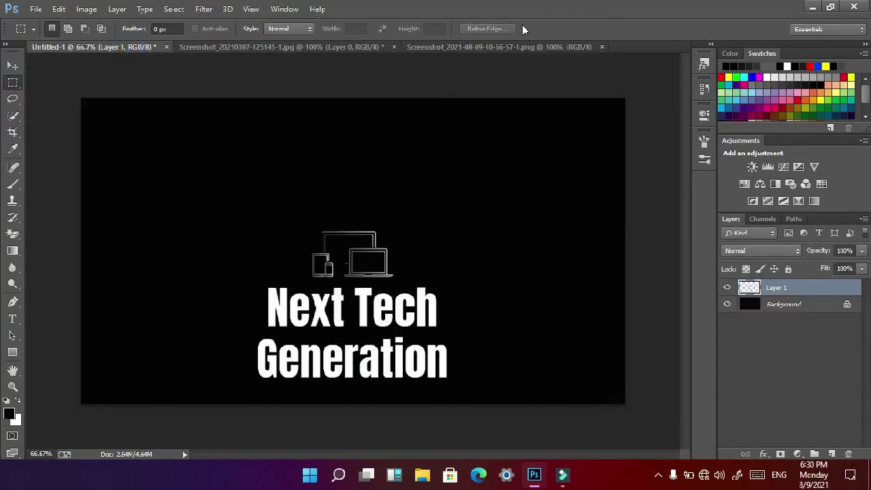
key(ctrl+v)
click(12, 65)
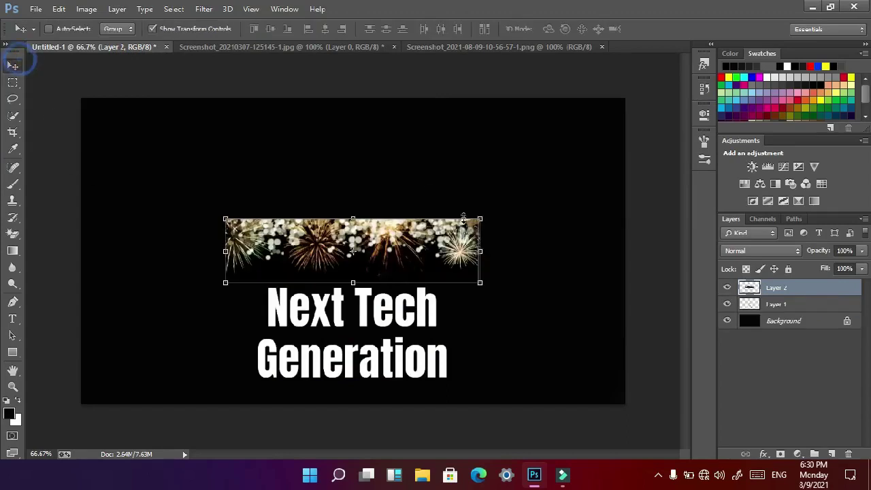
drag(437, 254, 625, 162)
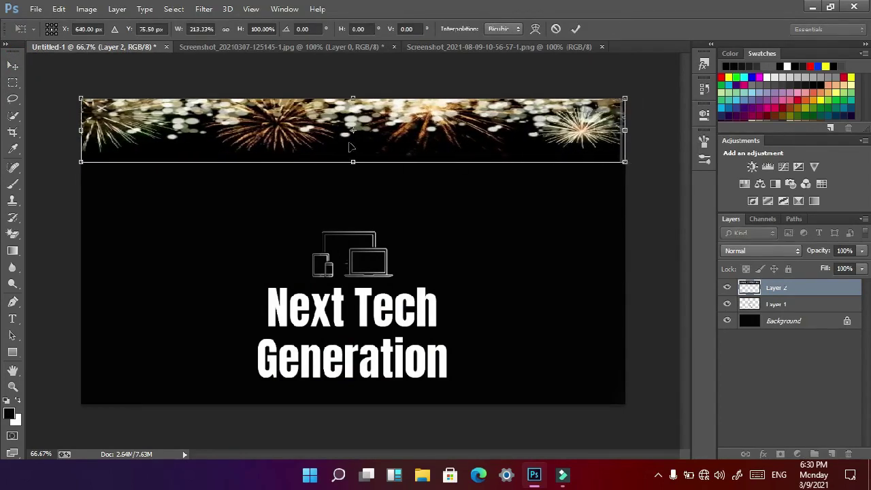
drag(354, 160, 355, 214)
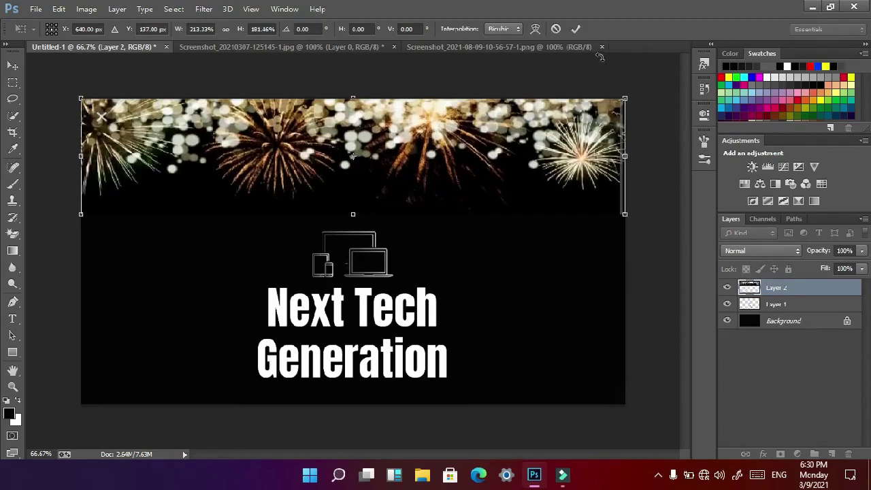
click(576, 29)
click(13, 82)
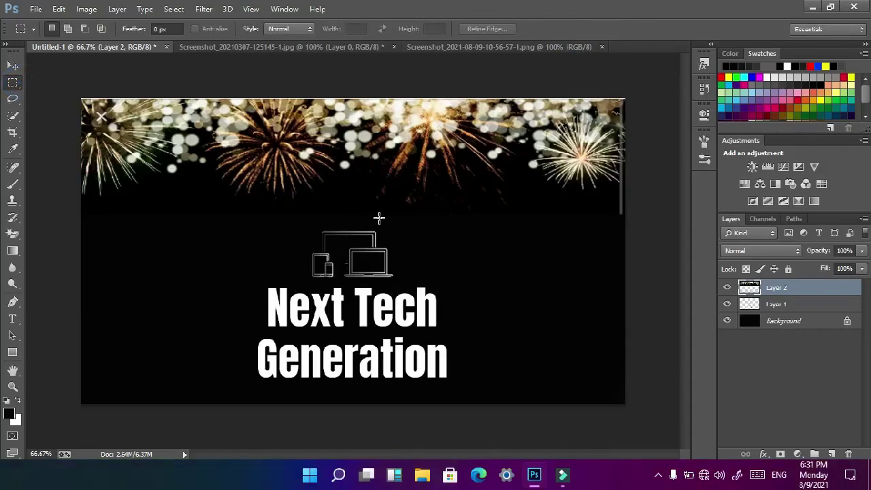
Step: Open the red YouTube play button image, whose file name starts with 0d186da0e3d741, from the Videos folder
click(35, 9)
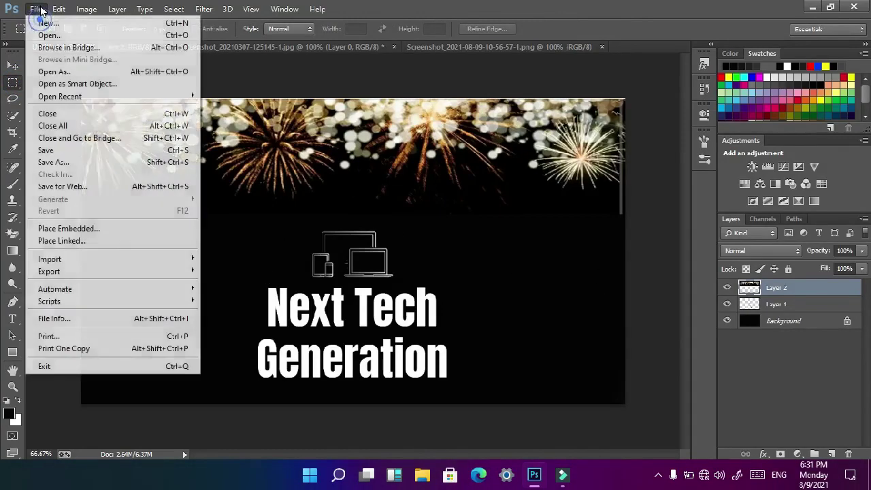
click(48, 37)
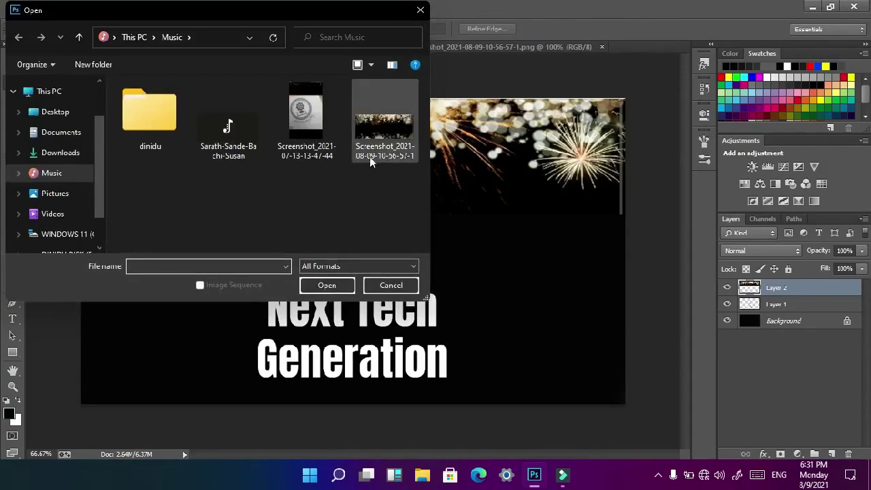
click(73, 193)
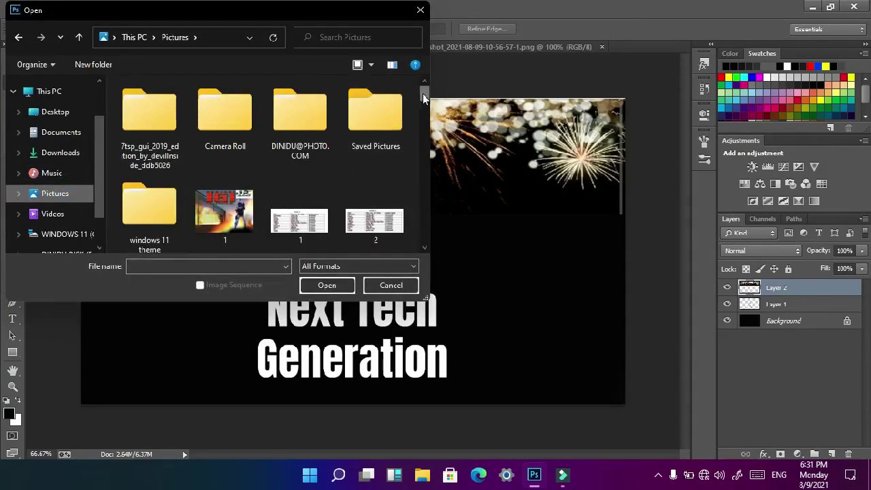
drag(424, 90, 436, 246)
drag(443, 214, 457, 82)
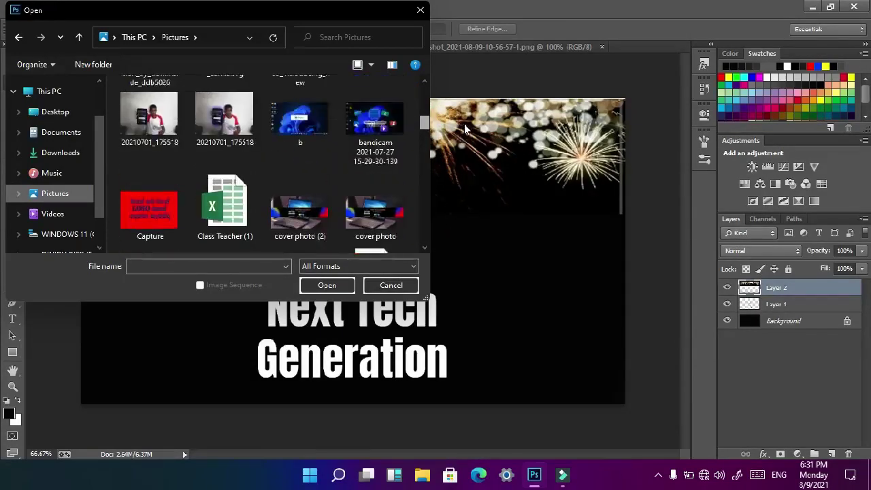
click(40, 214)
double_click(384, 218)
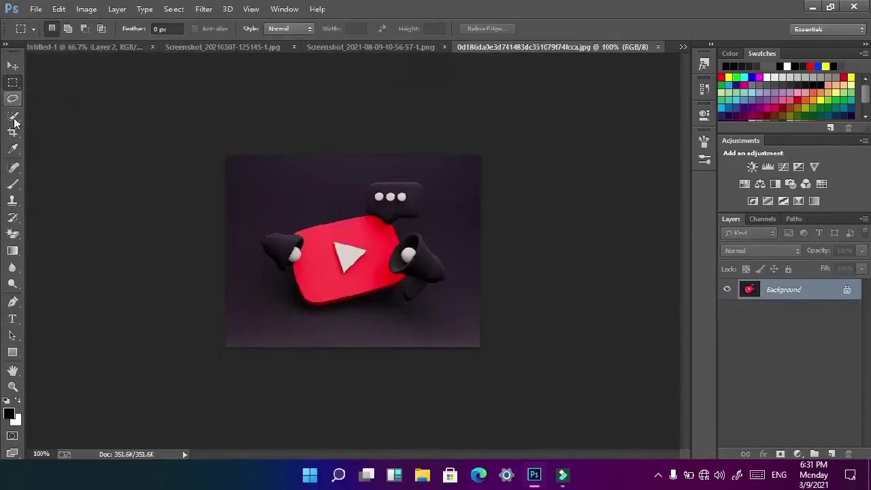
Step: Quick-select the red play button with its megaphone, speech bubble and bell, and copy the selection
click(13, 117)
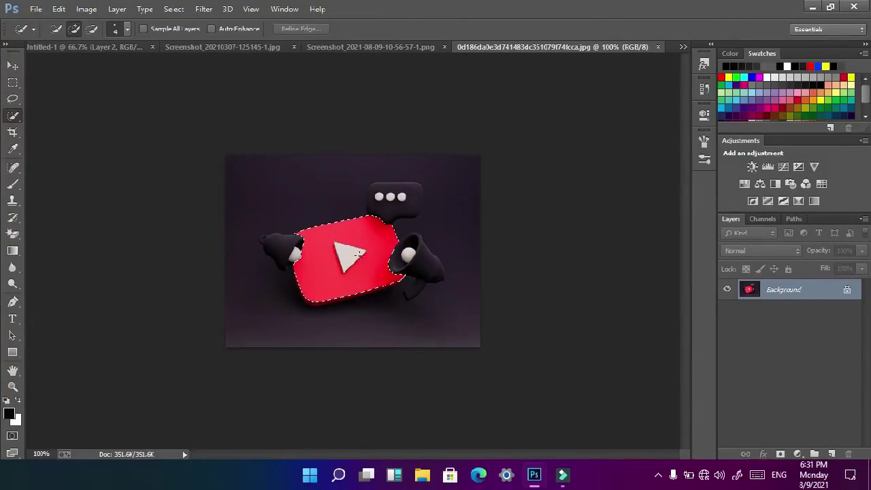
mouse_move(399, 257)
mouse_down()
mouse_move(433, 273)
mouse_move(415, 238)
mouse_up()
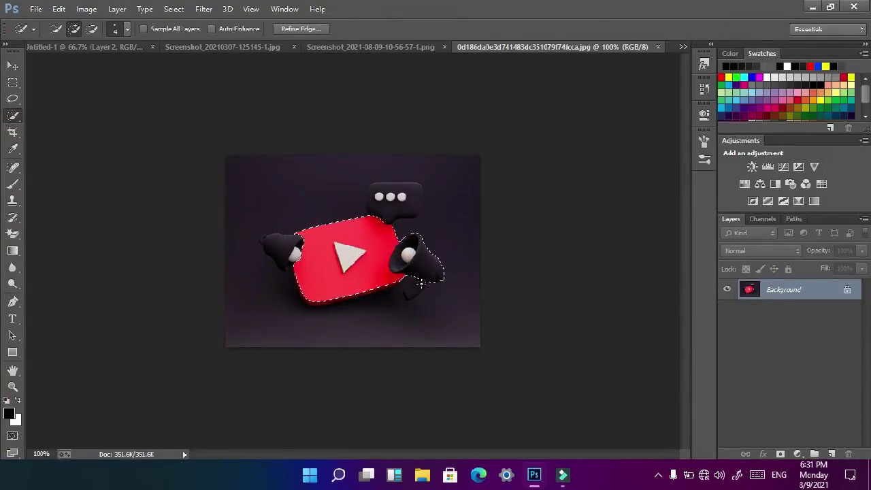
mouse_move(421, 282)
mouse_down()
mouse_move(421, 300)
mouse_move(417, 293)
mouse_up()
drag(400, 197, 410, 191)
click(276, 249)
click(405, 290)
key(alt)
Step: Paste the YouTube graphic as a new layer in Untitled-1 and move it to the left of the Next Tech Generation text
click(85, 47)
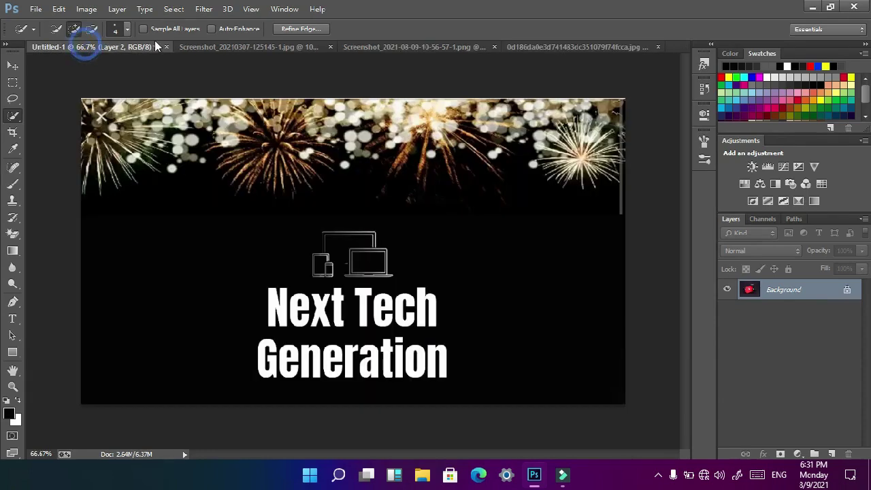
key(ctrl+v)
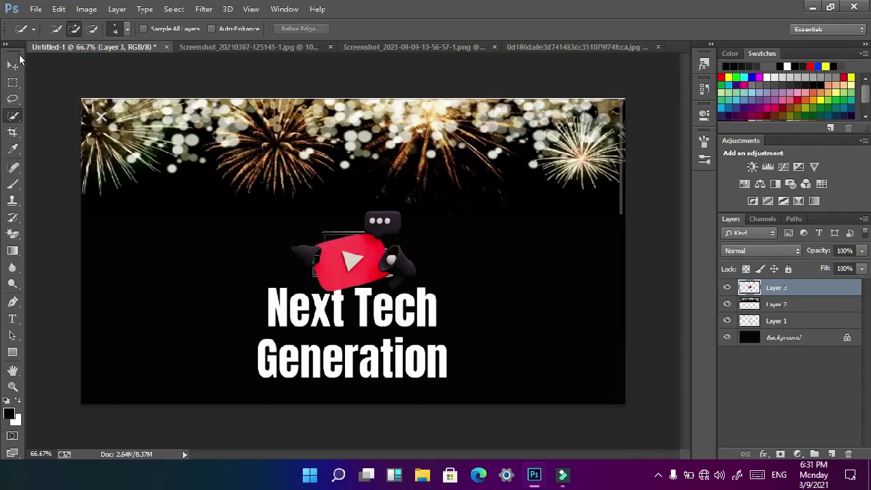
click(13, 64)
drag(373, 269, 183, 346)
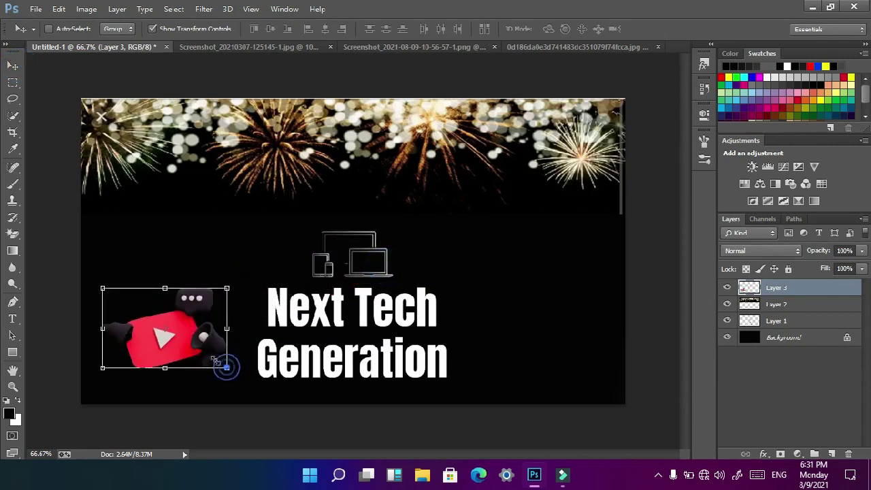
Step: Scale the YouTube graphic down, discarding the first resize attempt and applying a second one that keeps it left of the logo text
drag(224, 367, 187, 357)
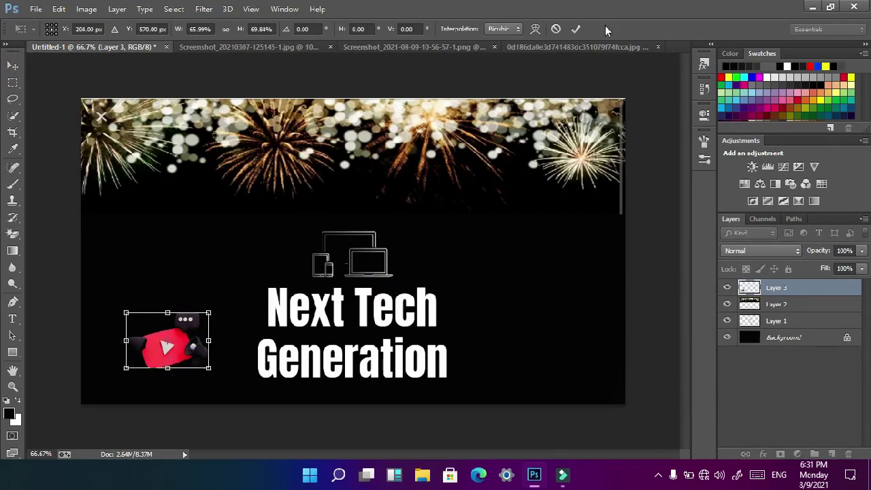
click(556, 29)
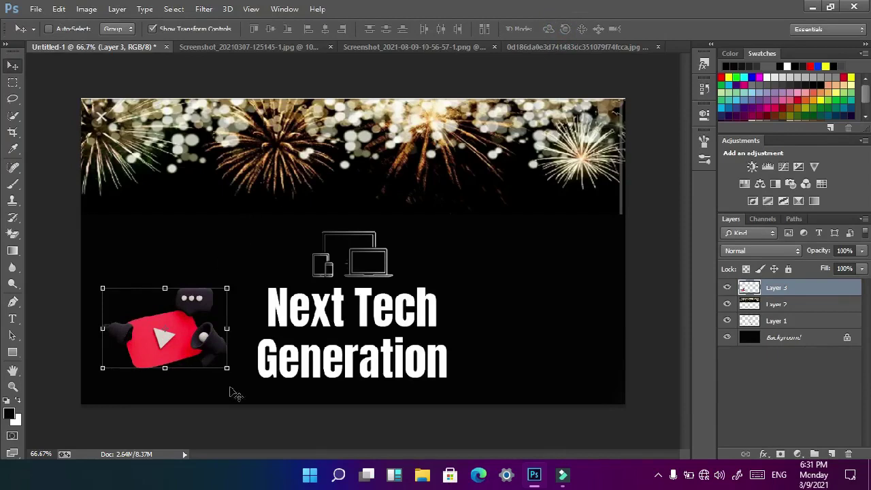
drag(227, 368, 202, 361)
click(576, 30)
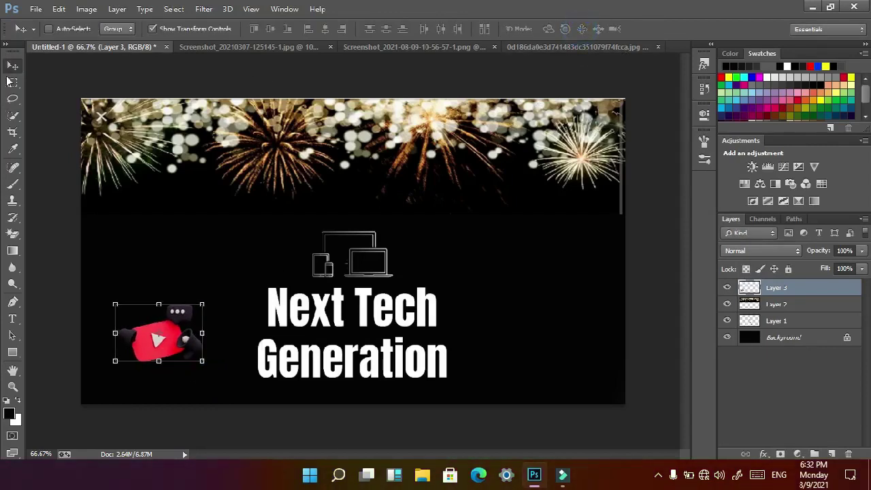
Step: Apply Bevel & Emboss with Contour, Drop Shadow and Satin layer effects to the YouTube graphic's layer
click(12, 81)
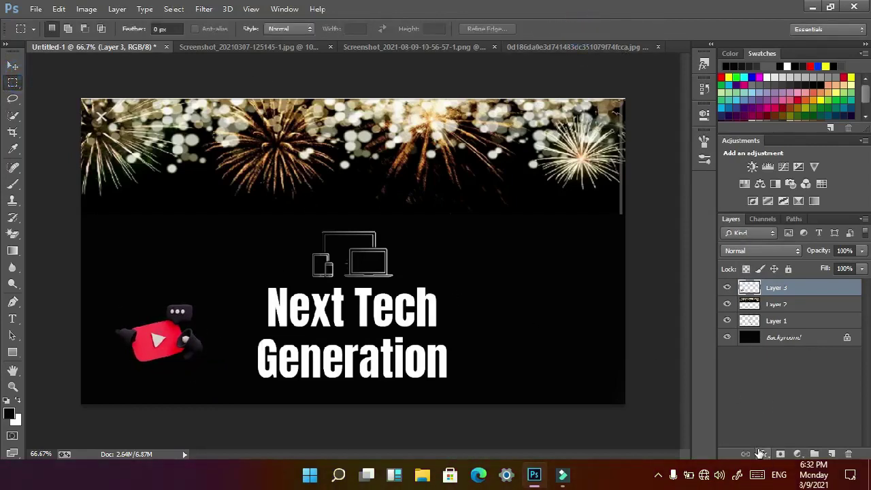
click(762, 454)
click(783, 288)
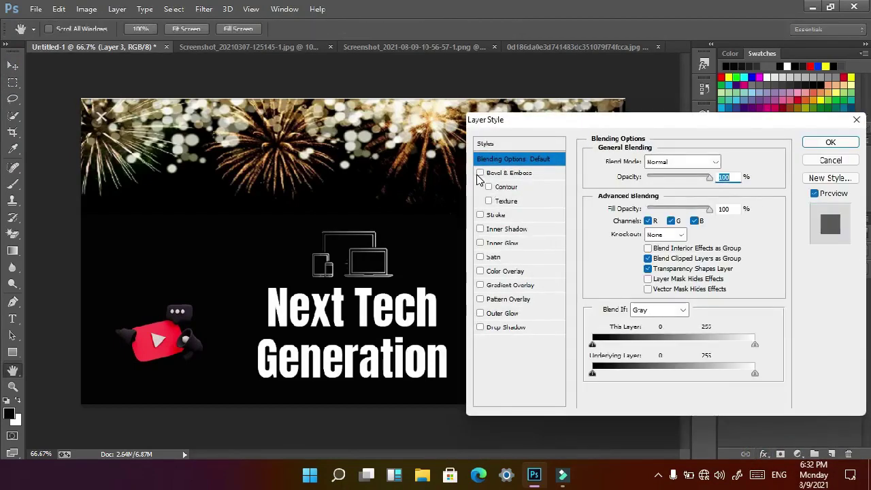
click(480, 173)
click(489, 187)
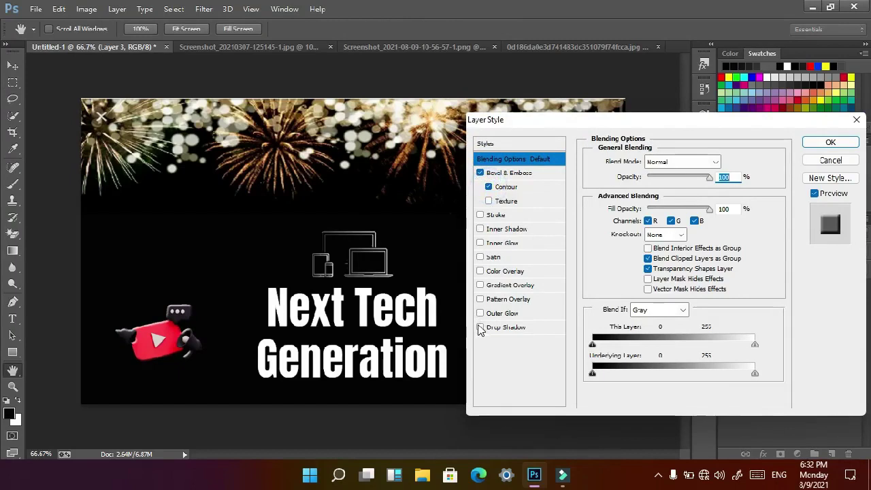
click(480, 328)
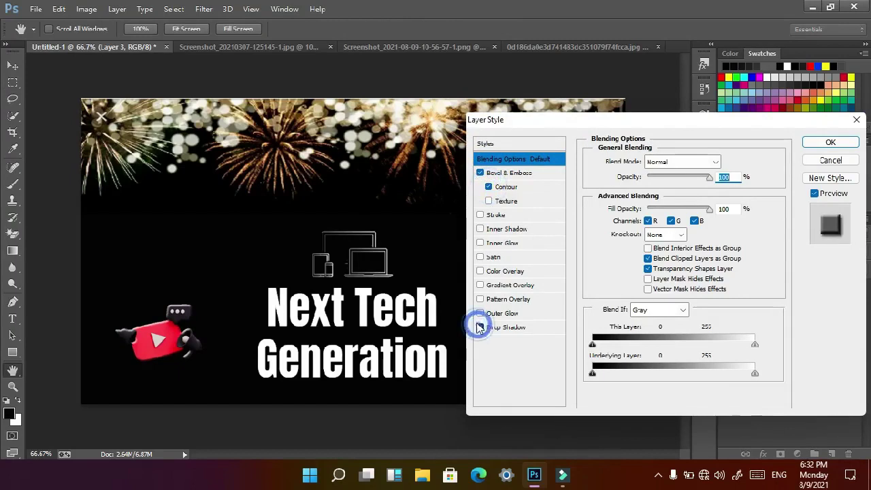
click(480, 256)
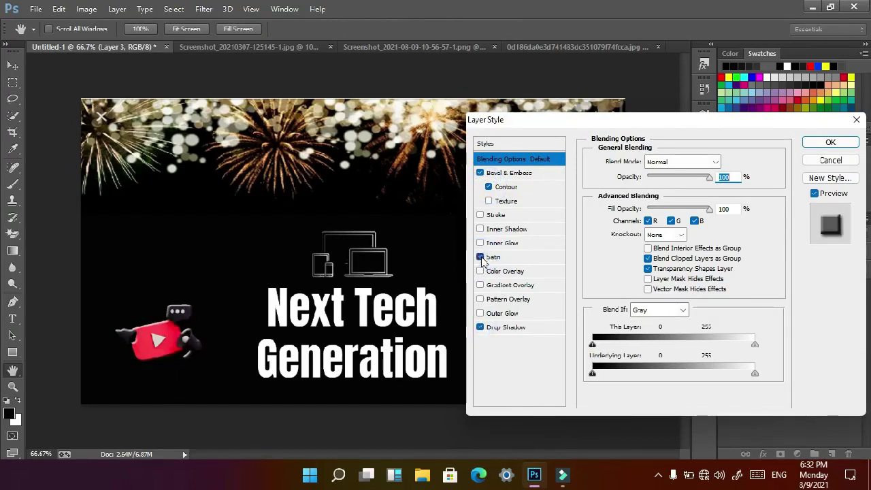
click(839, 142)
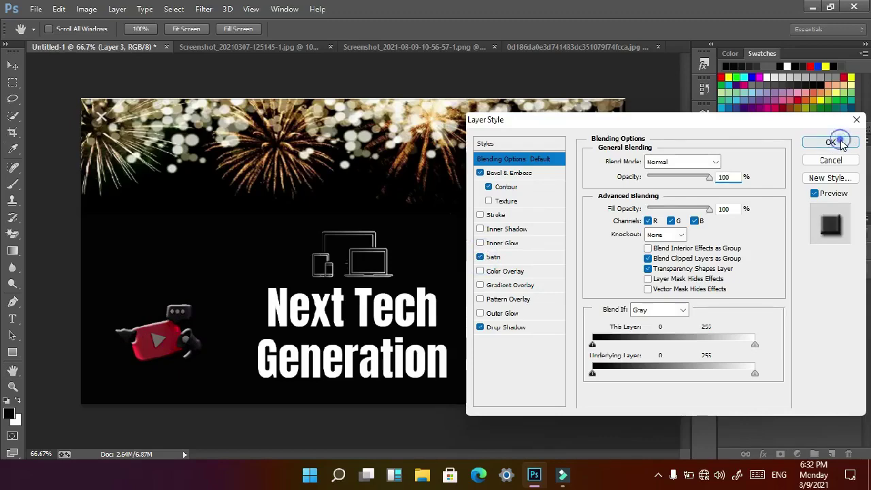
Step: Enlarge the YouTube graphic to about 127% and apply the transformation
click(12, 65)
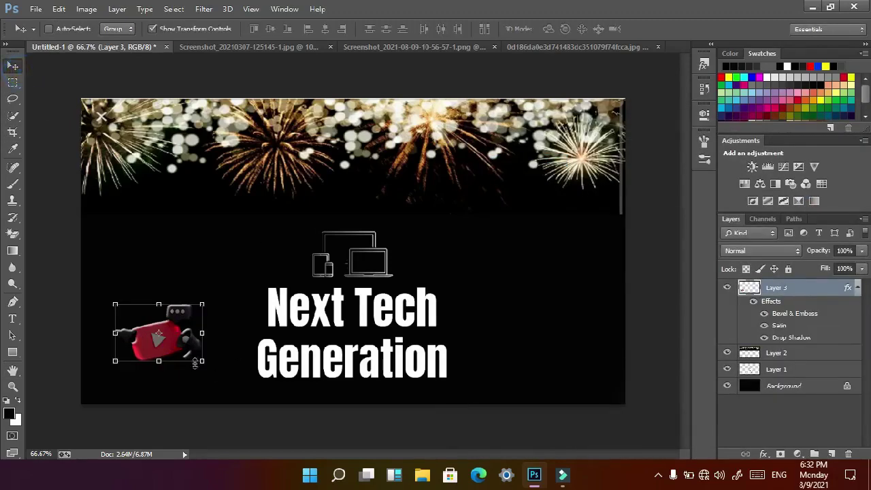
drag(196, 363, 227, 378)
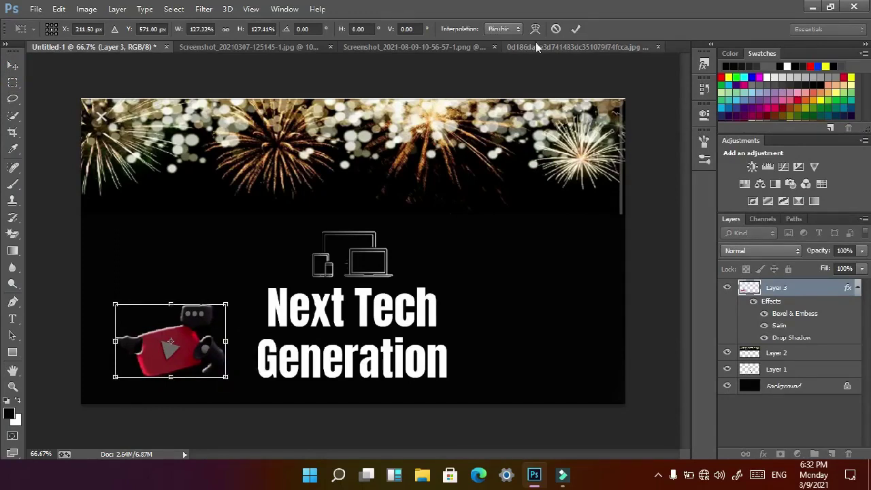
click(171, 377)
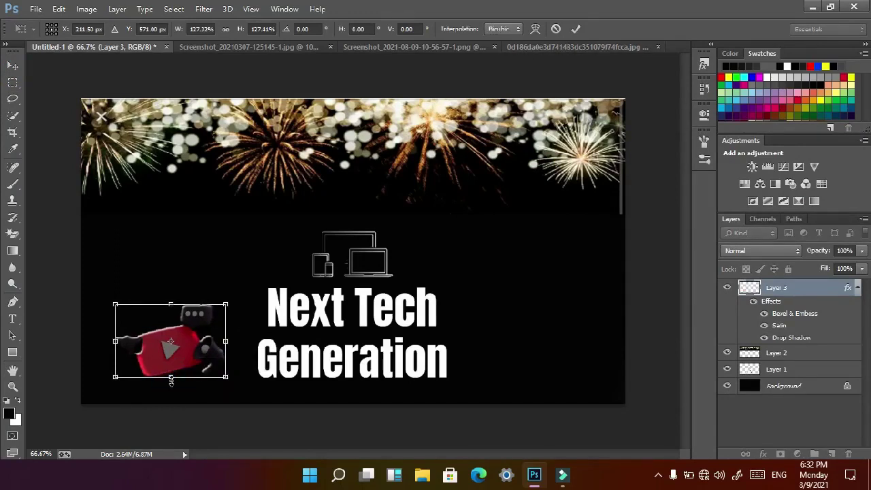
click(576, 29)
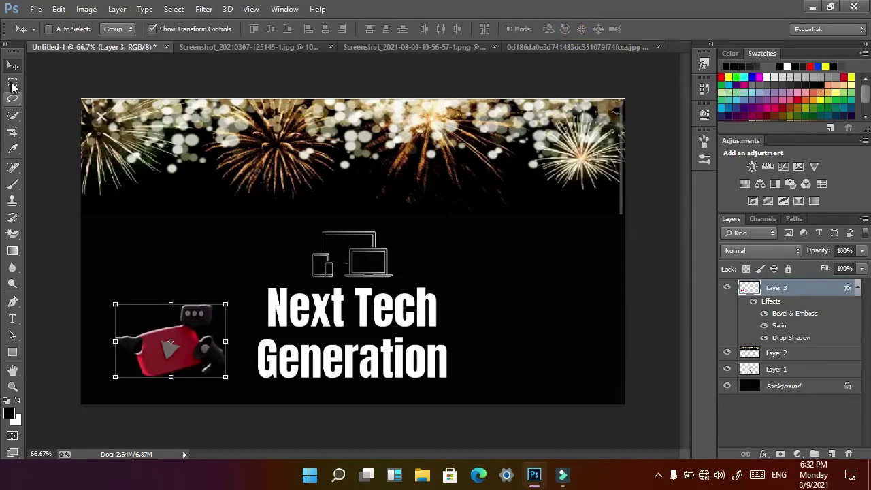
Step: Open the 360_F_392719944 image of the Instagram, Facebook and Twitter icons from the Videos folder
click(13, 83)
click(40, 11)
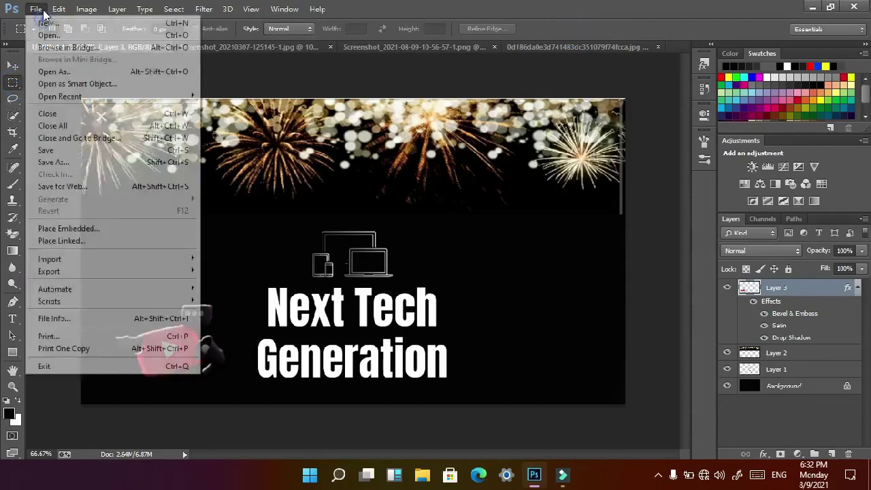
click(41, 35)
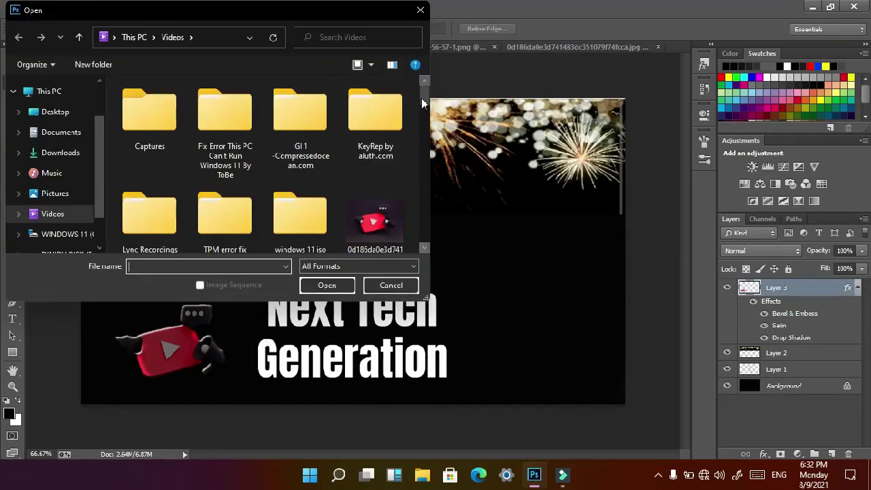
scroll(421, 102, down, 5)
click(384, 129)
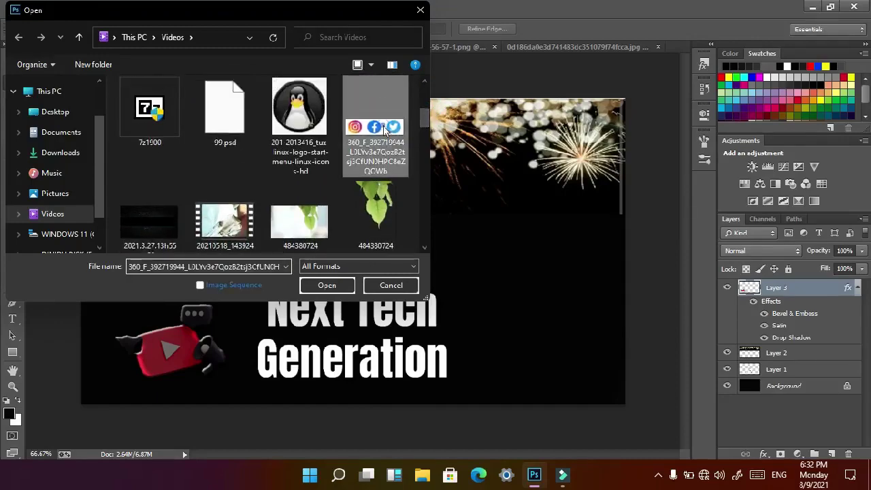
double_click(385, 129)
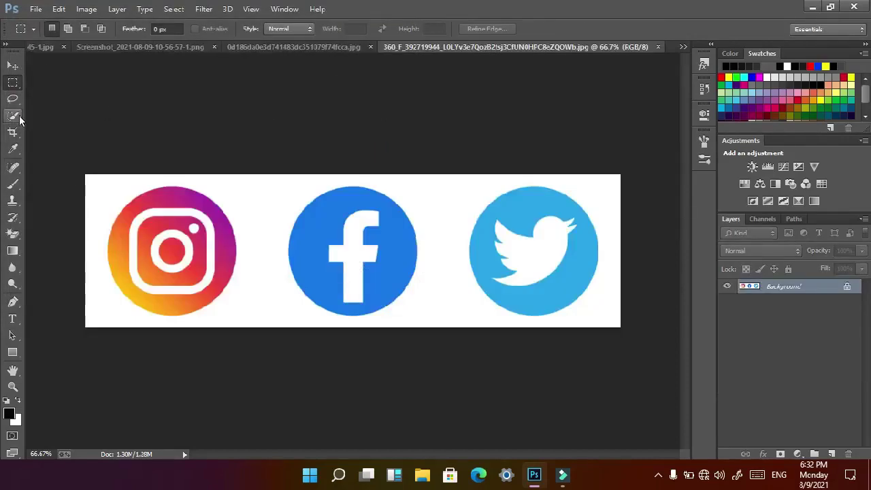
Step: Quick-select the white background around the Instagram, Facebook and Twitter icons and fill the selection with Content-Aware
click(13, 115)
click(107, 204)
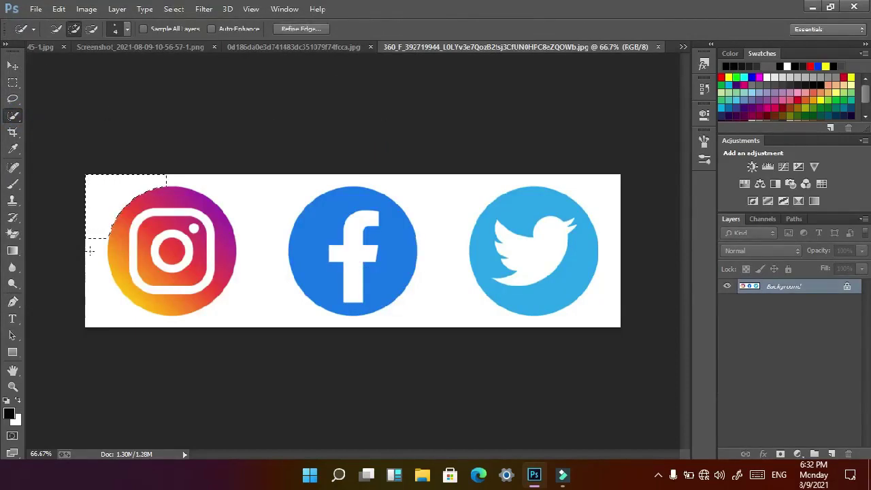
mouse_move(89, 251)
mouse_down()
mouse_move(107, 304)
mouse_move(158, 334)
mouse_up()
drag(245, 313, 262, 296)
click(443, 315)
drag(443, 315, 441, 242)
click(595, 314)
key(shift+F5)
click(505, 132)
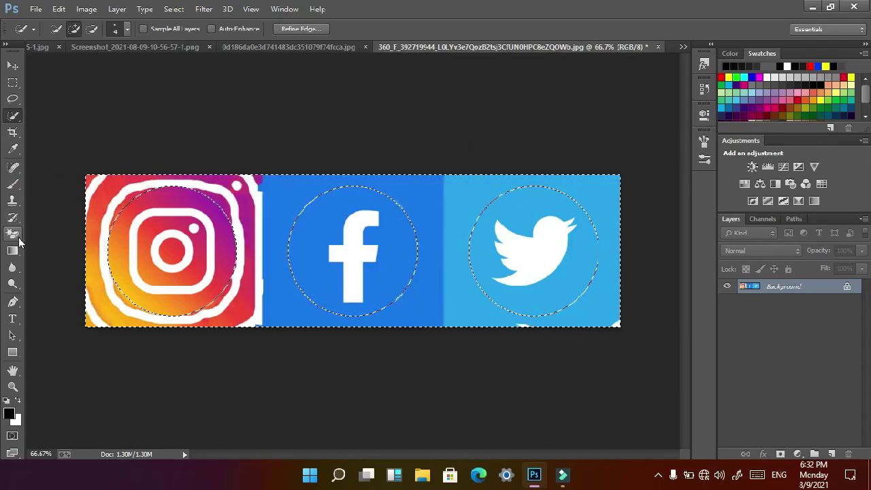
Step: Erase the filled background around the three icons with the Magic Eraser, keeping the round icons intact
click(14, 235)
click(268, 298)
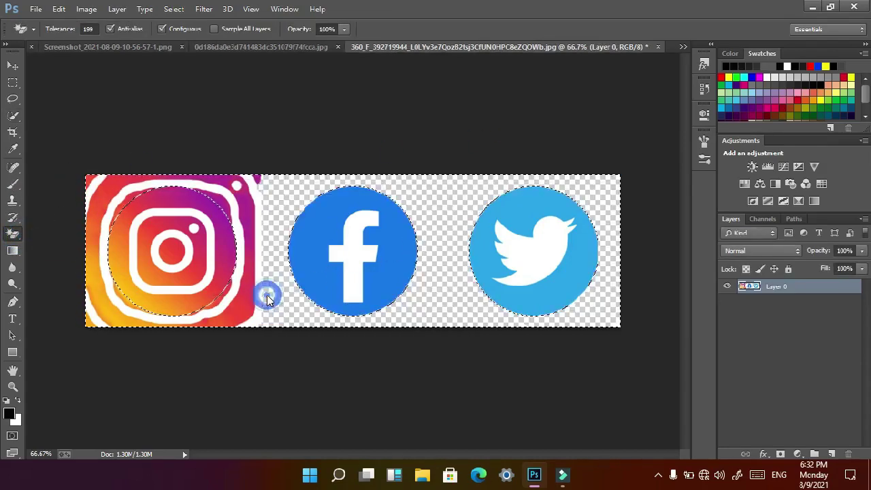
click(234, 299)
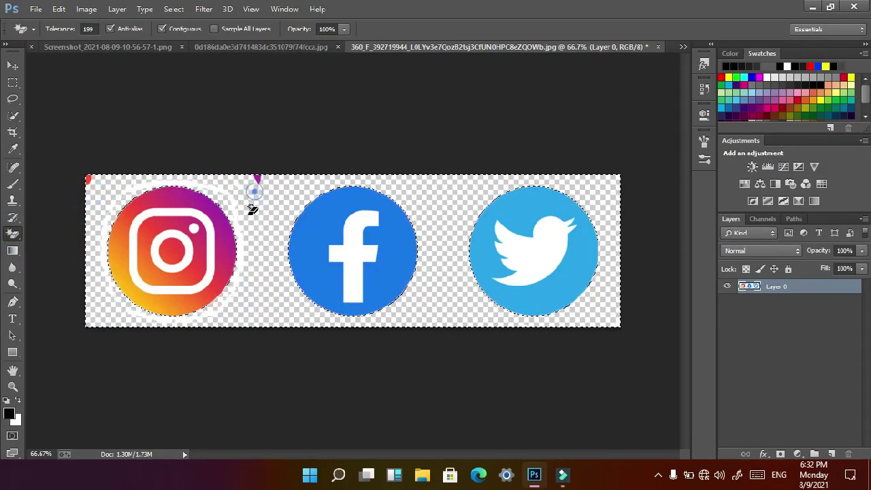
Step: Clear the remaining coloured and white remnants around the Instagram icon with the Background Eraser
right_click(15, 235)
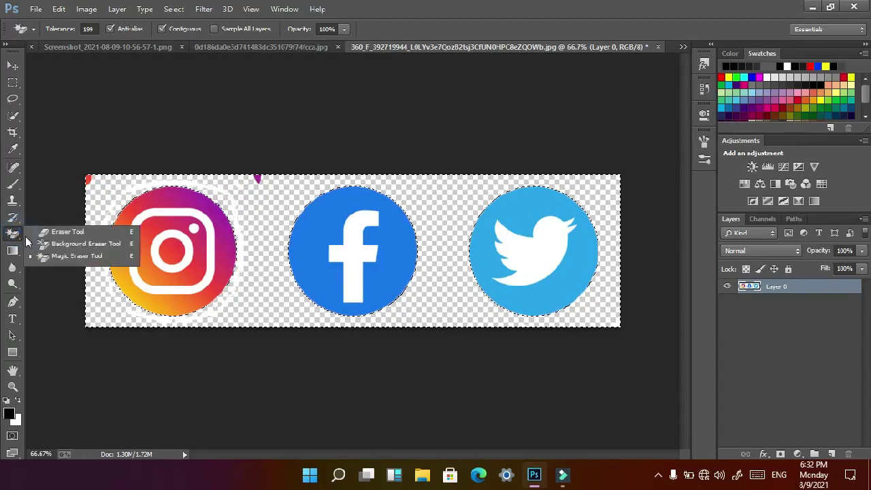
click(79, 244)
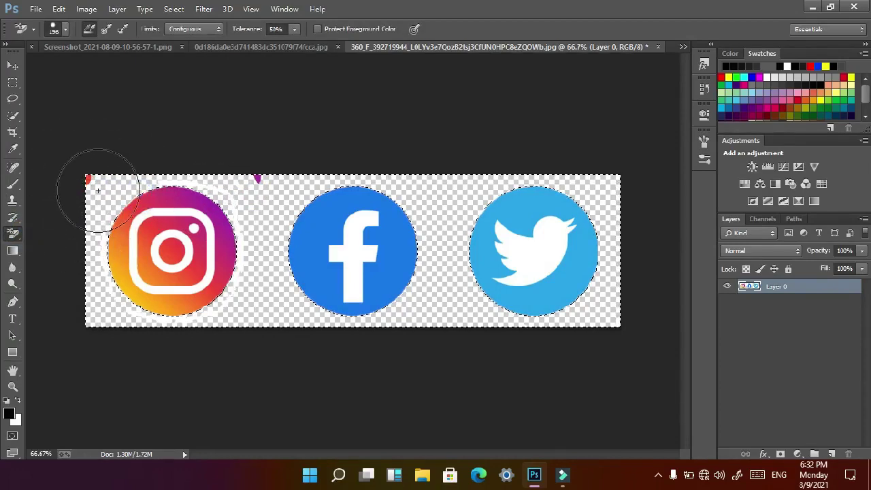
drag(98, 191, 87, 171)
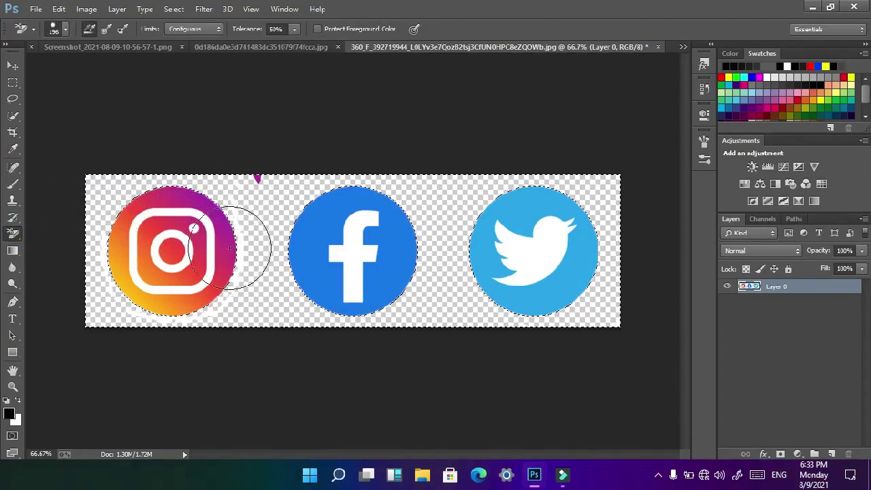
click(258, 156)
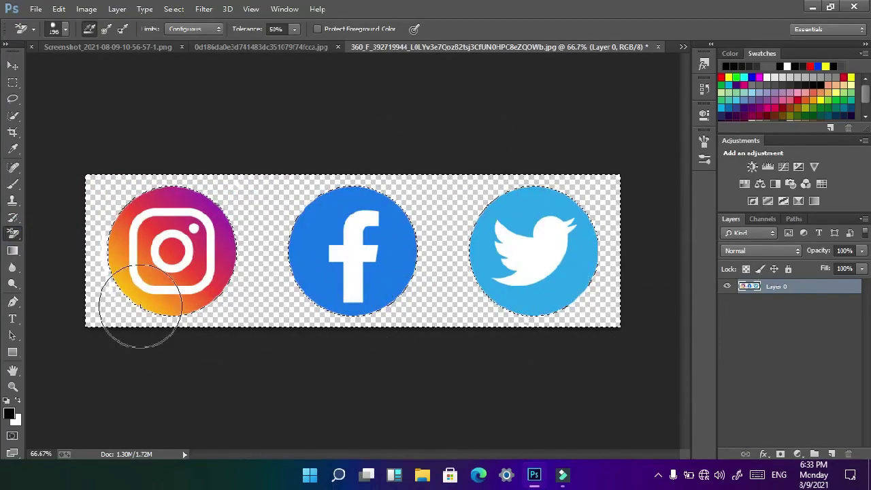
mouse_move(160, 256)
mouse_down()
mouse_move(111, 210)
mouse_move(113, 258)
mouse_up()
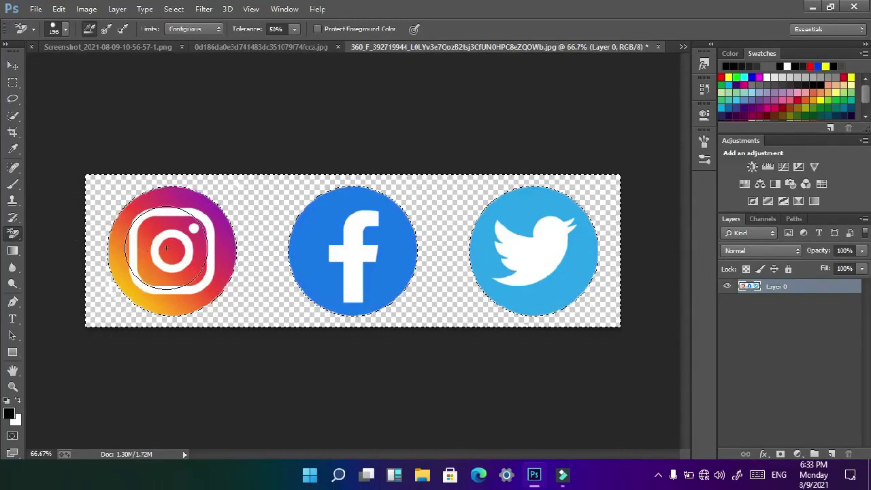
Step: Select and copy the whole social icons image and paste it as a new layer in Untitled-1
click(12, 82)
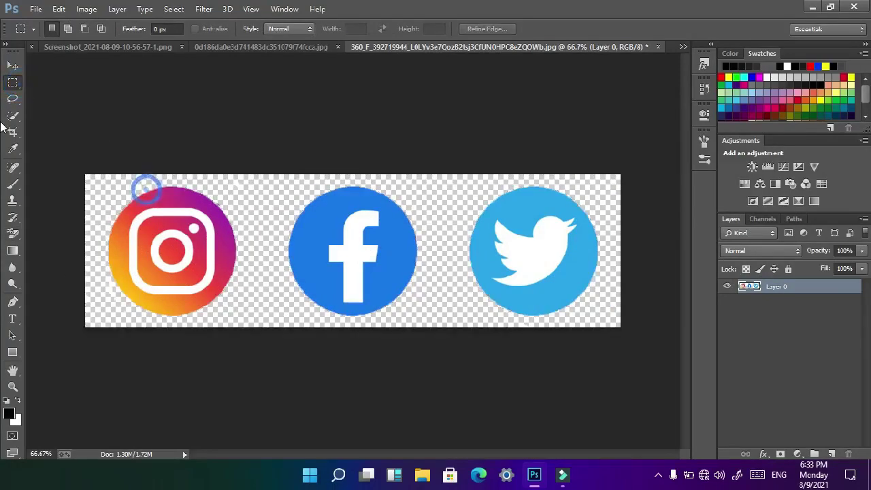
drag(146, 189, 839, 450)
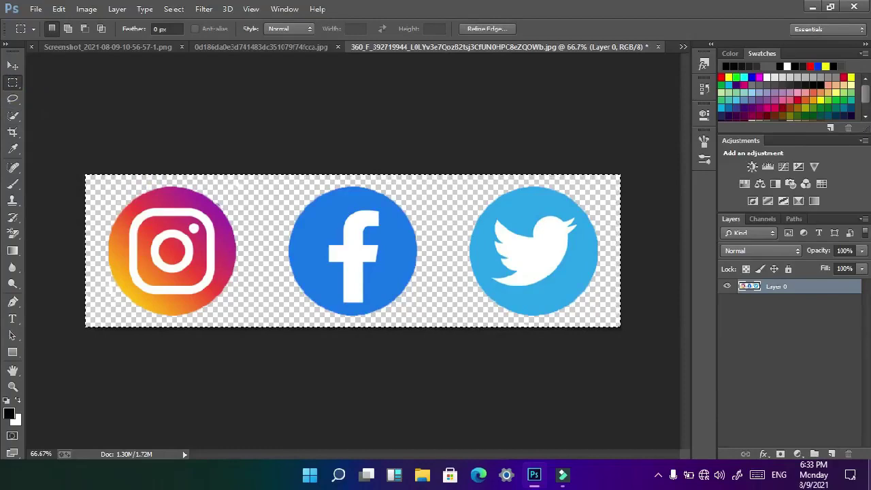
click(55, 47)
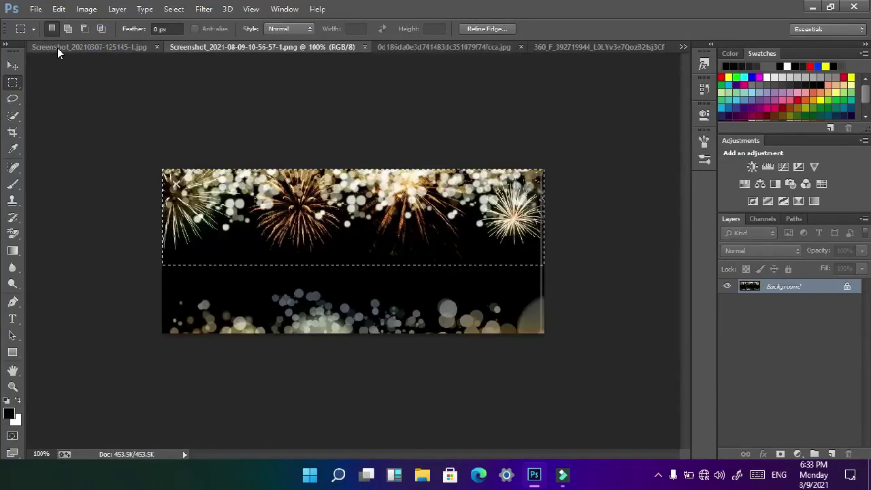
click(57, 48)
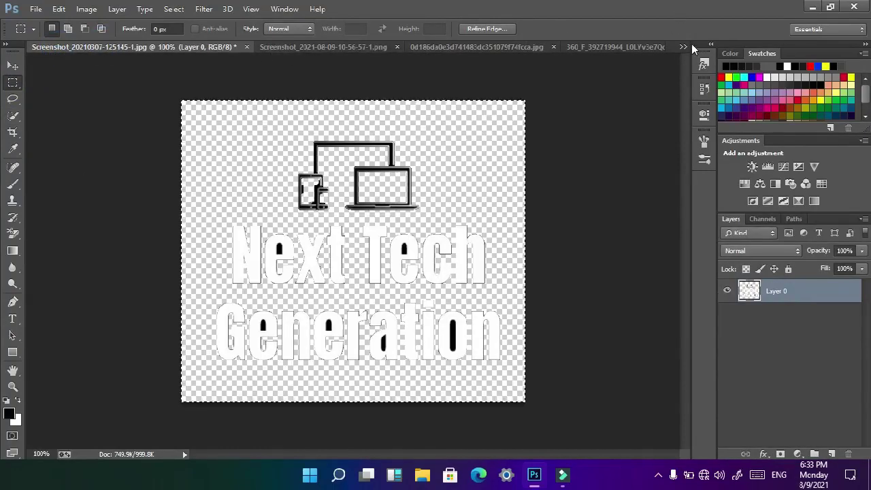
click(683, 46)
click(629, 57)
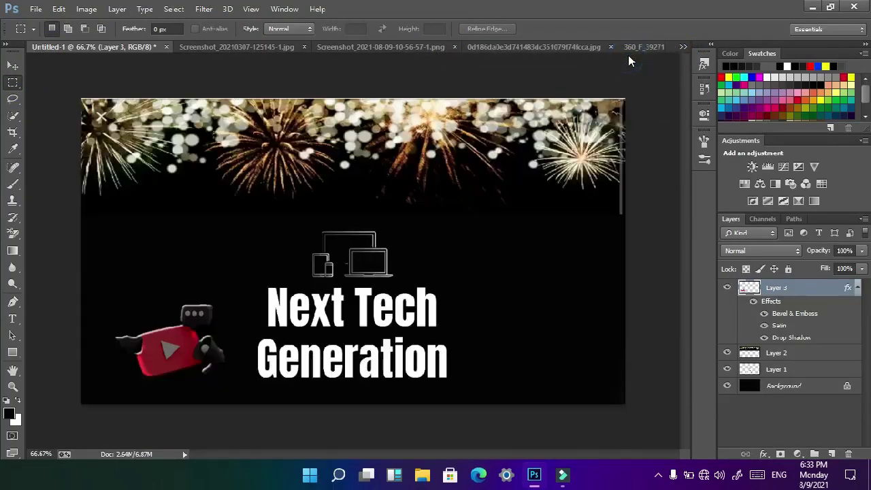
key(ctrl+v)
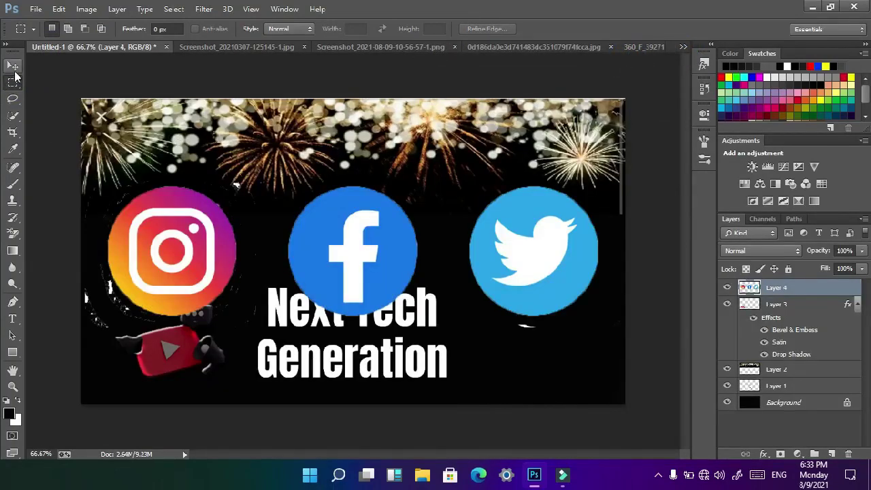
Step: Scale the social icons to about 19.5% width and 19% height and place them beside the word Generation, opposite the YouTube graphic
click(12, 65)
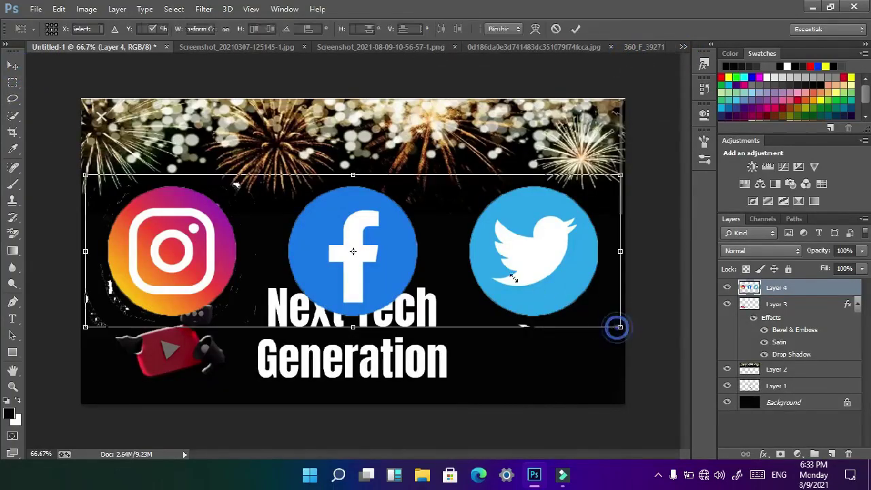
drag(618, 327, 369, 248)
drag(316, 239, 517, 343)
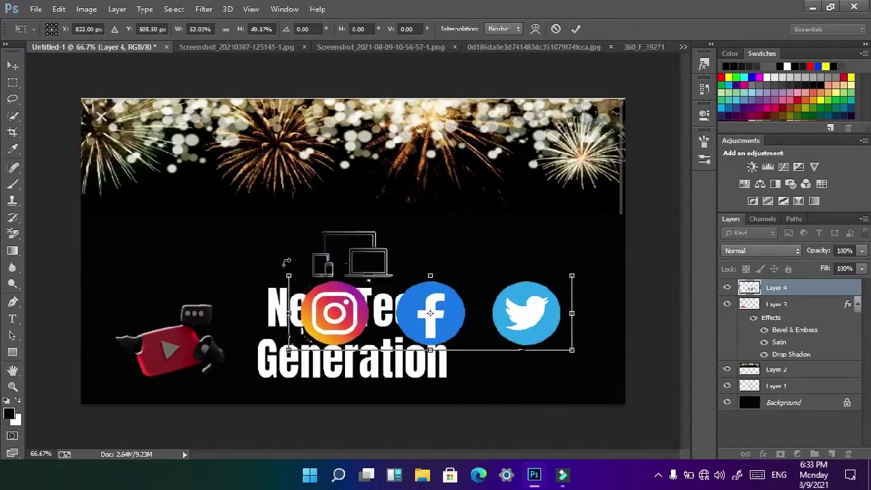
drag(289, 275, 474, 323)
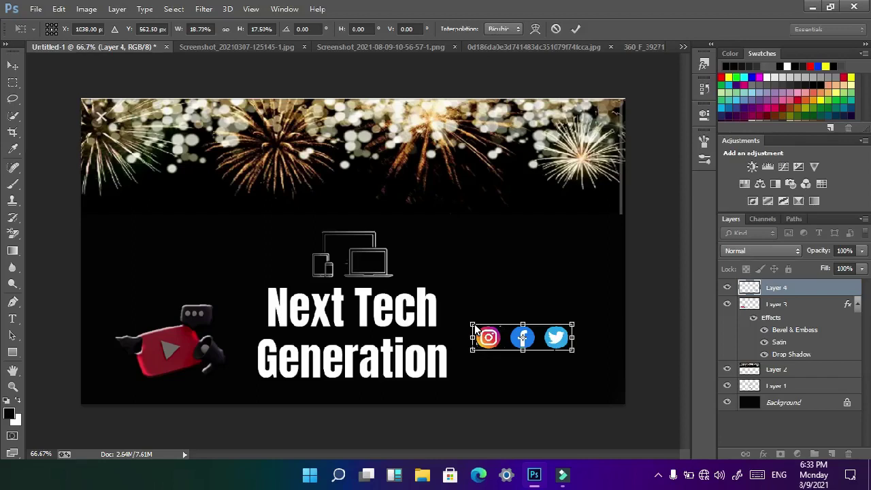
click(475, 328)
drag(523, 326, 523, 322)
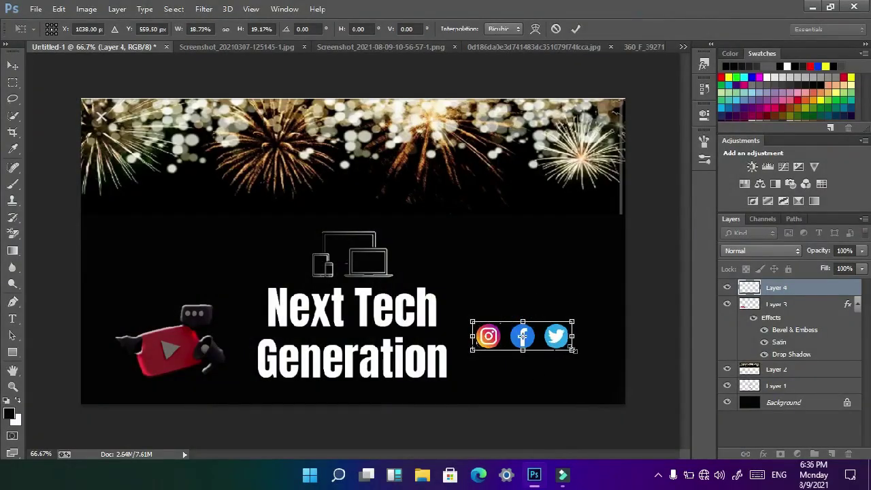
drag(574, 340, 561, 374)
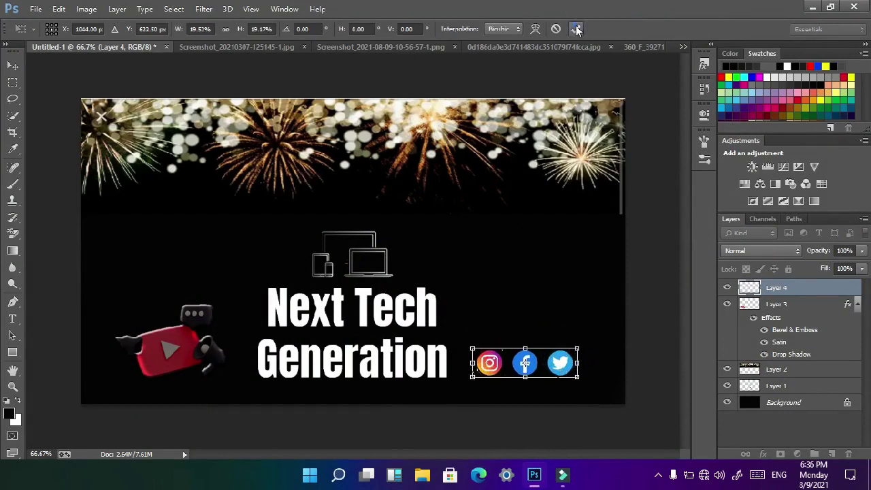
click(576, 29)
Step: Erase the stray specks around the social icons with the Eraser and reduce its brush size to 26 px
click(12, 234)
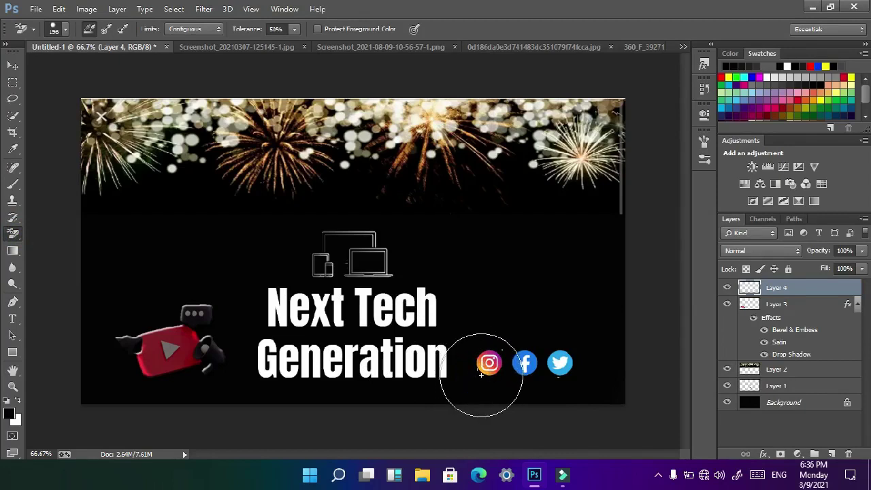
click(12, 235)
click(65, 231)
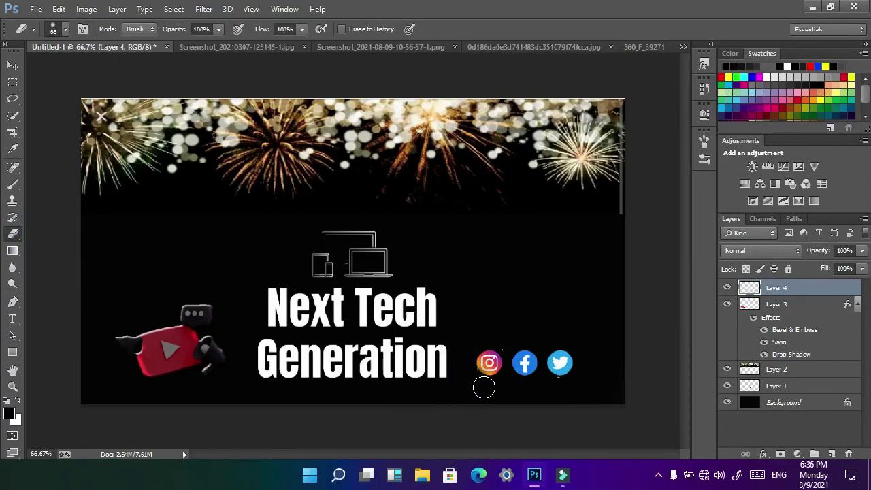
click(558, 386)
click(559, 387)
click(508, 347)
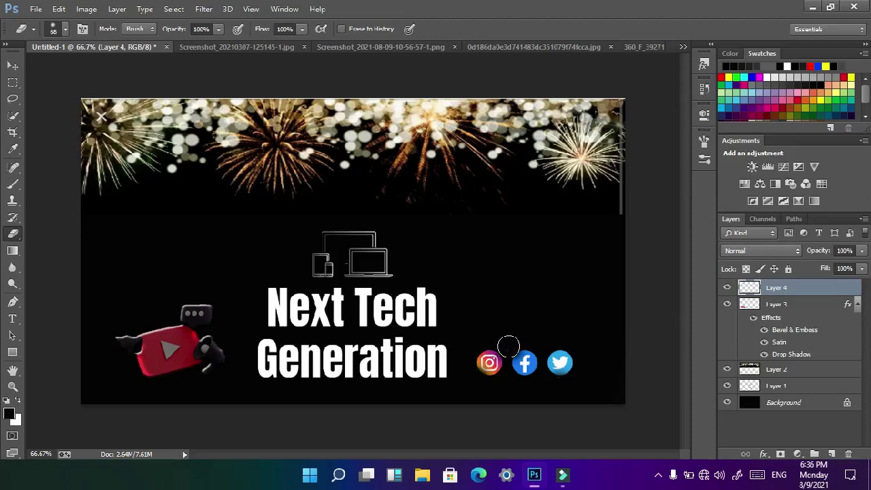
click(508, 346)
click(65, 29)
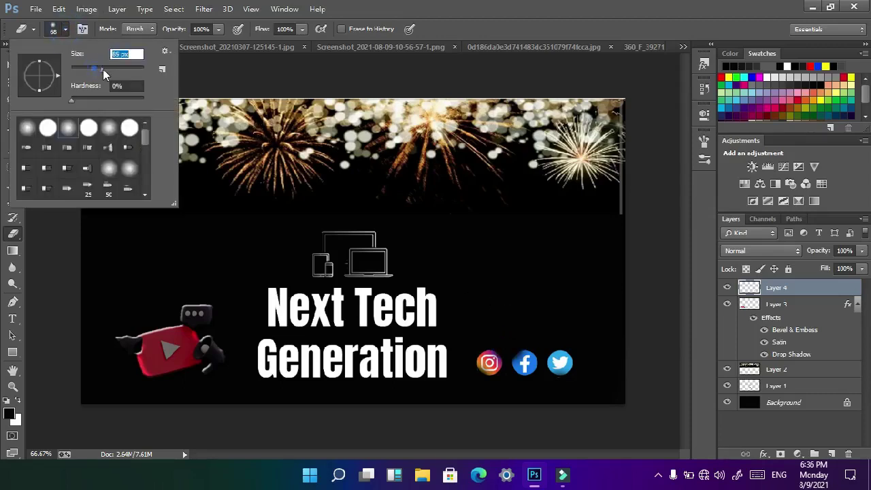
drag(92, 69, 81, 69)
key(Return)
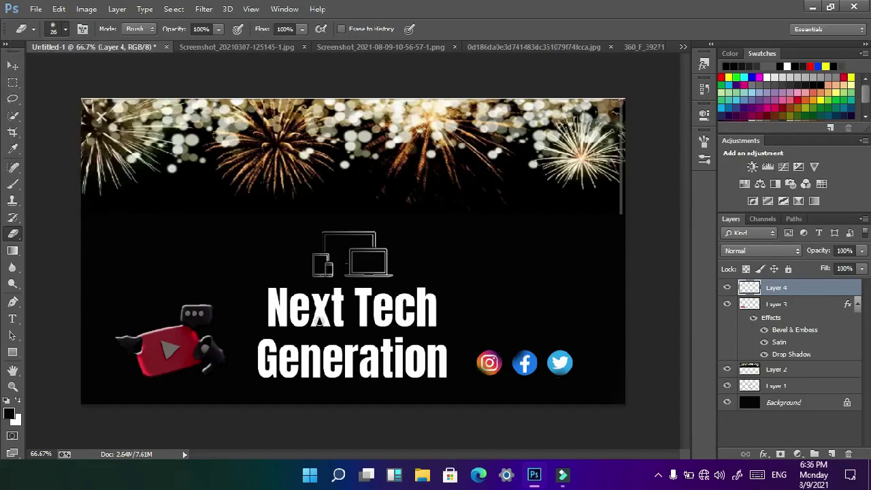
Step: Apply Bevel & Emboss with Contour and a Drop Shadow to the social icons layer, leaving Satin off
click(12, 82)
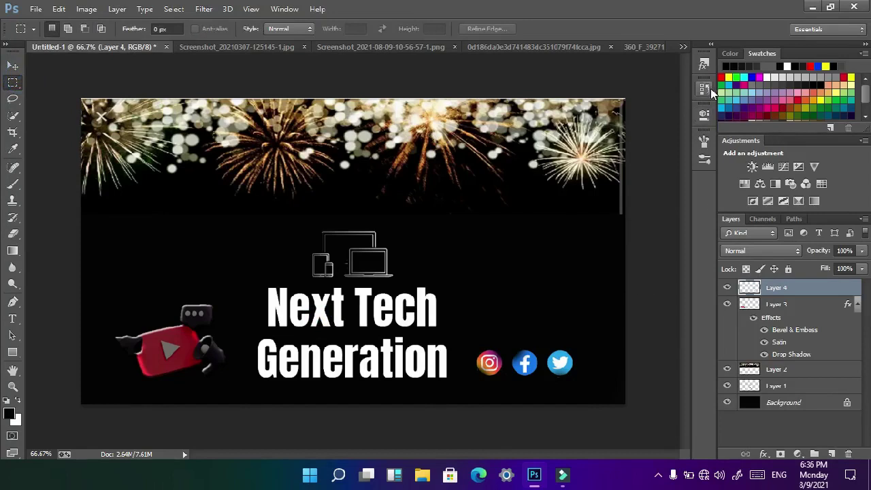
click(764, 454)
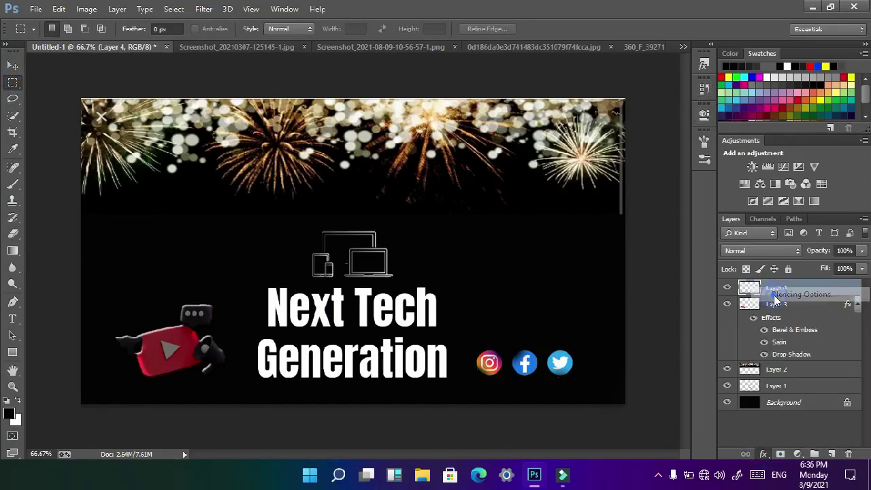
click(776, 288)
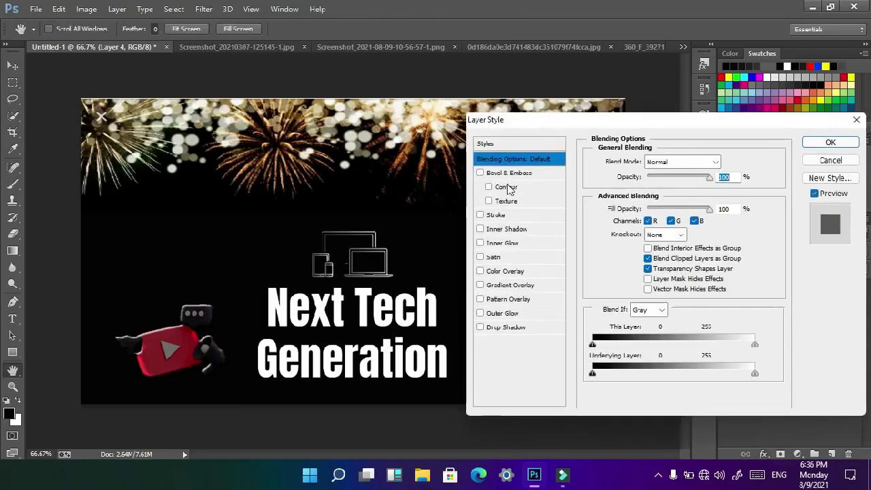
click(480, 173)
click(489, 187)
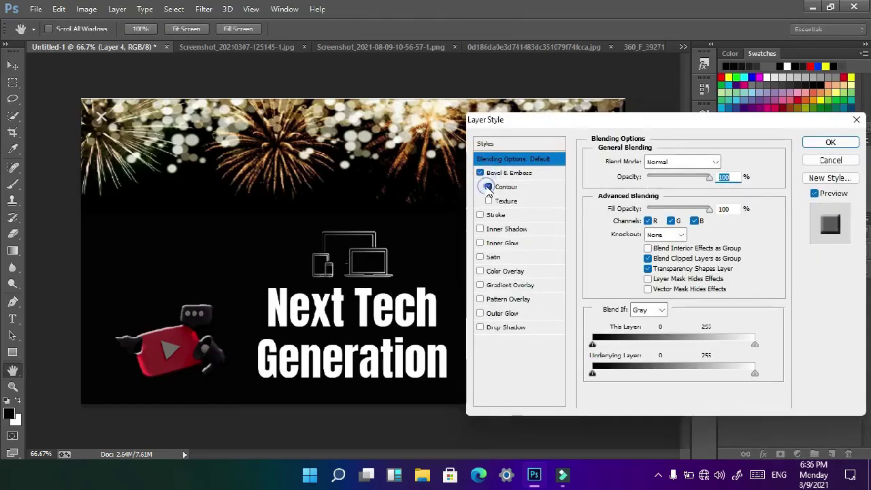
click(555, 126)
drag(553, 126, 726, 136)
click(653, 337)
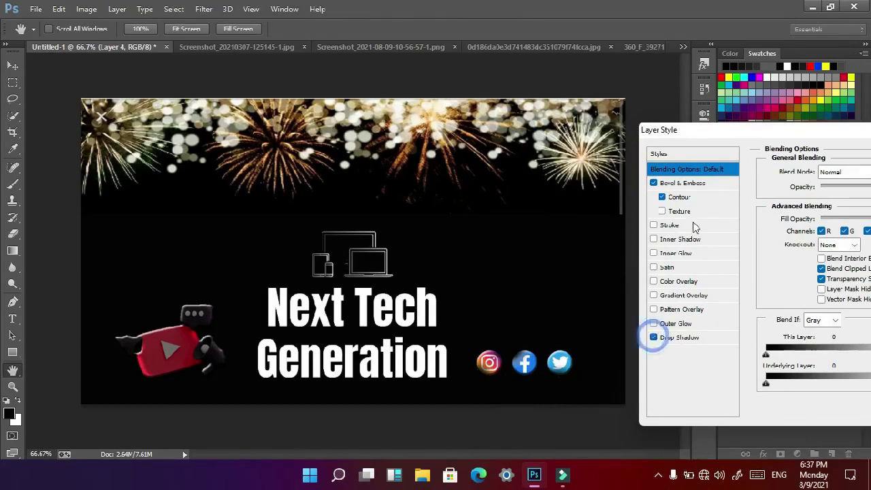
click(653, 267)
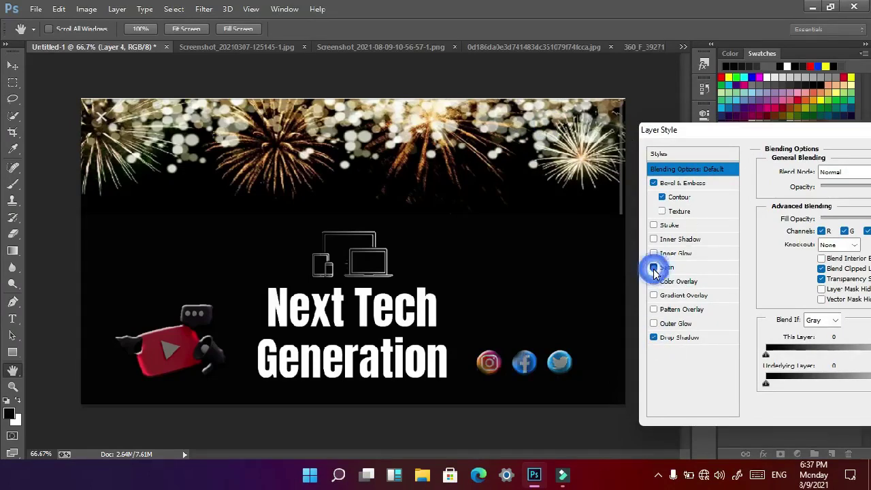
click(654, 267)
drag(761, 137, 528, 149)
click(763, 166)
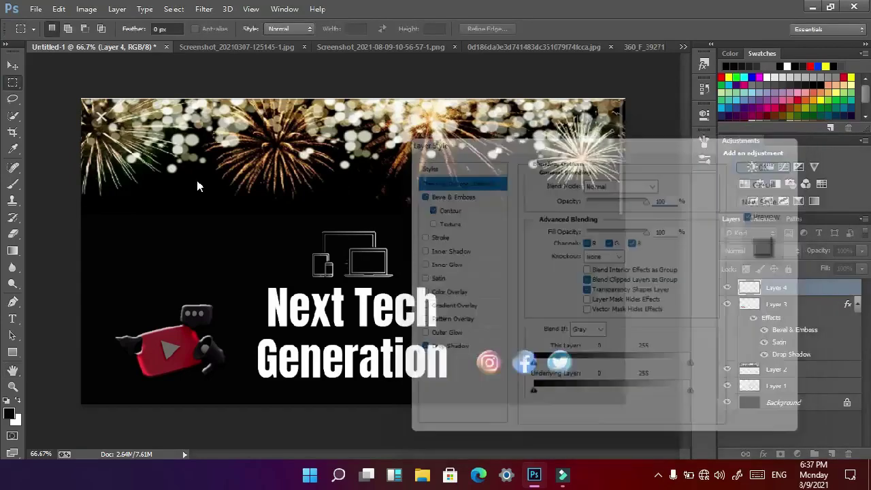
Step: Add the text "follow" just above the social icons and colour it white (ffffff)
click(12, 318)
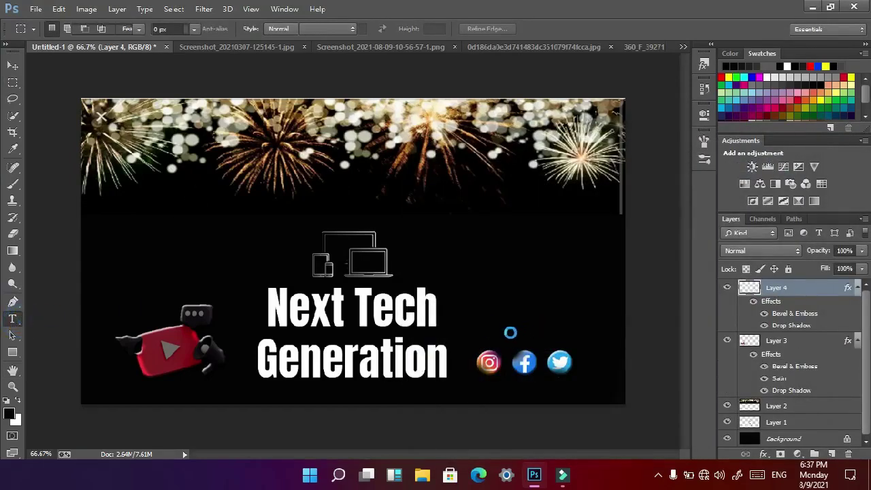
click(479, 333)
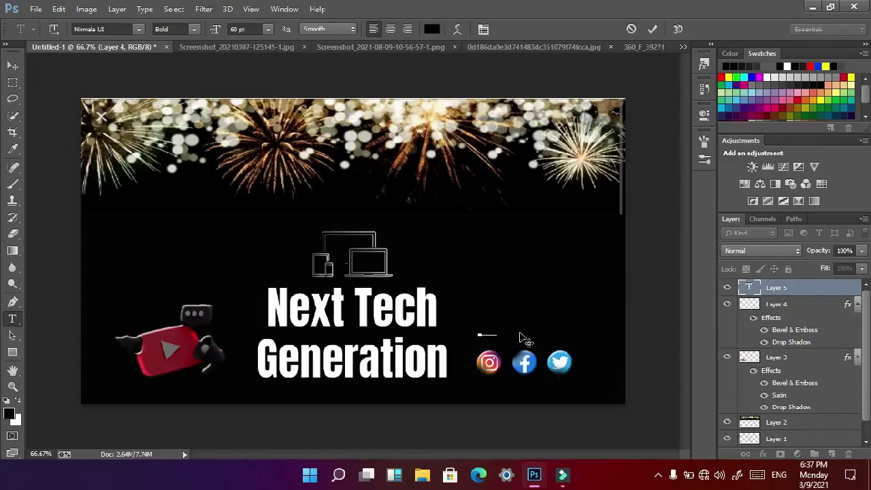
text(@tech)
drag(559, 325, 329, 335)
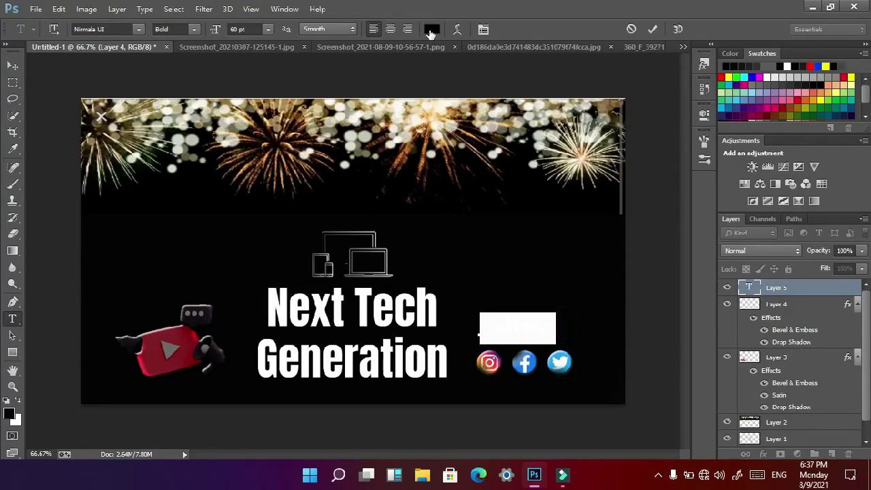
click(432, 28)
text(ffffff)
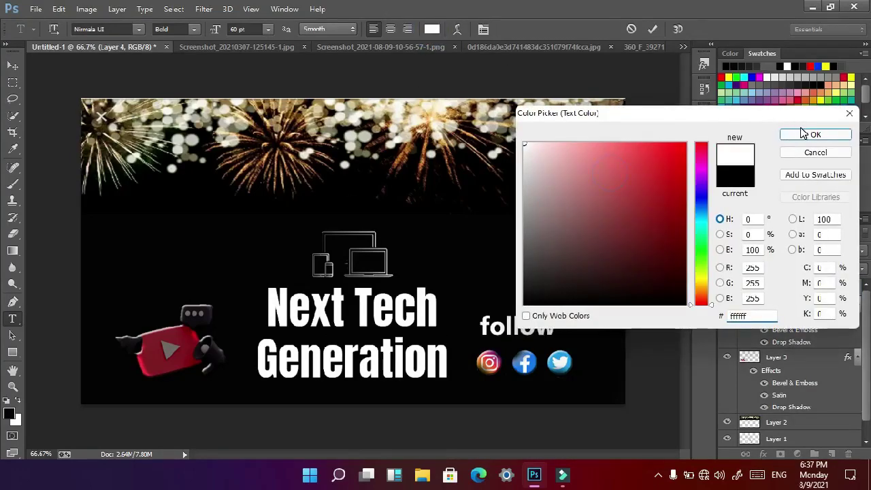
click(815, 134)
Step: Extend the text above the social icons to "follow on" and shift it to sit over the three icons
click(559, 324)
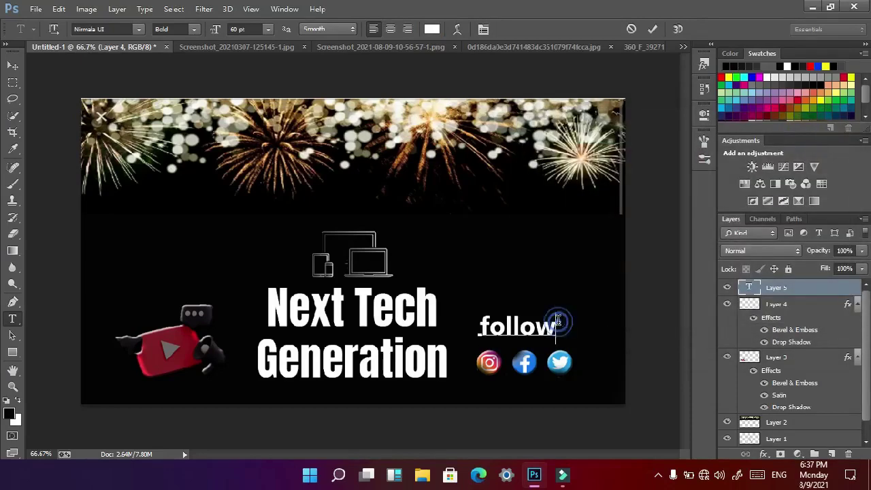
text(on)
click(597, 361)
drag(590, 364, 579, 364)
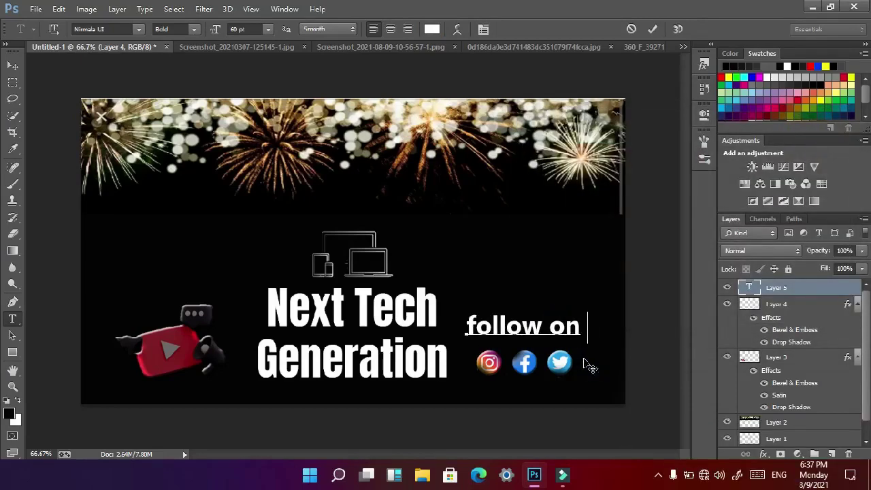
Step: Set the "follow on" text size to 36 pt and centre it above the social icons
triple_click(441, 332)
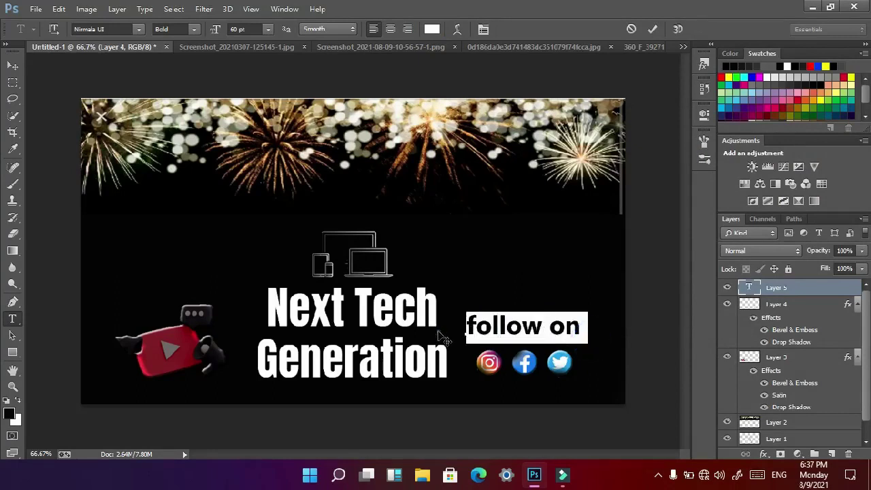
click(268, 29)
click(259, 175)
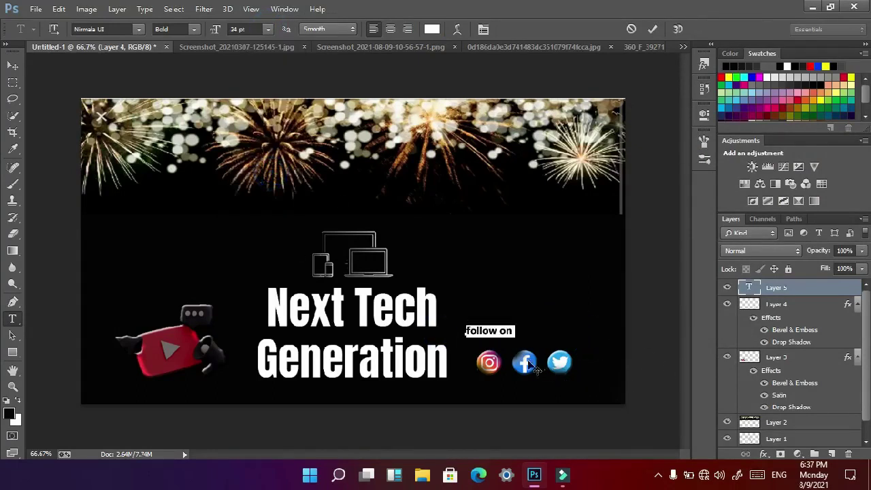
drag(528, 368, 565, 370)
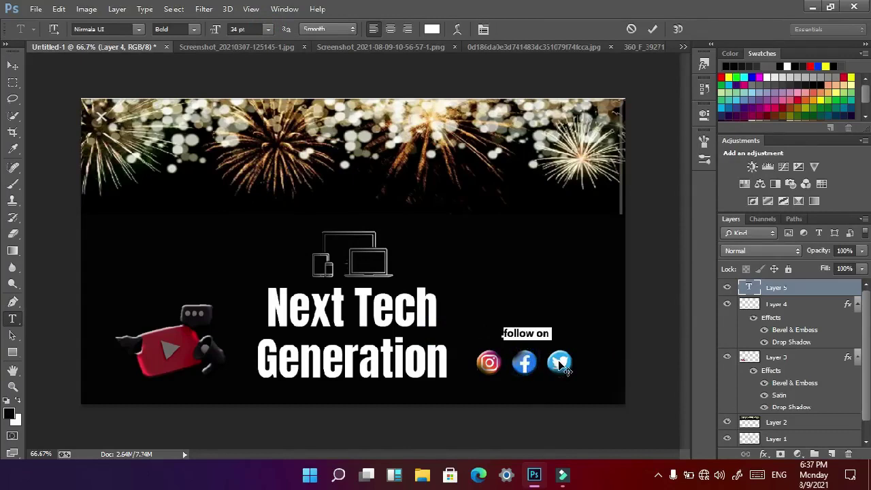
click(269, 29)
click(273, 204)
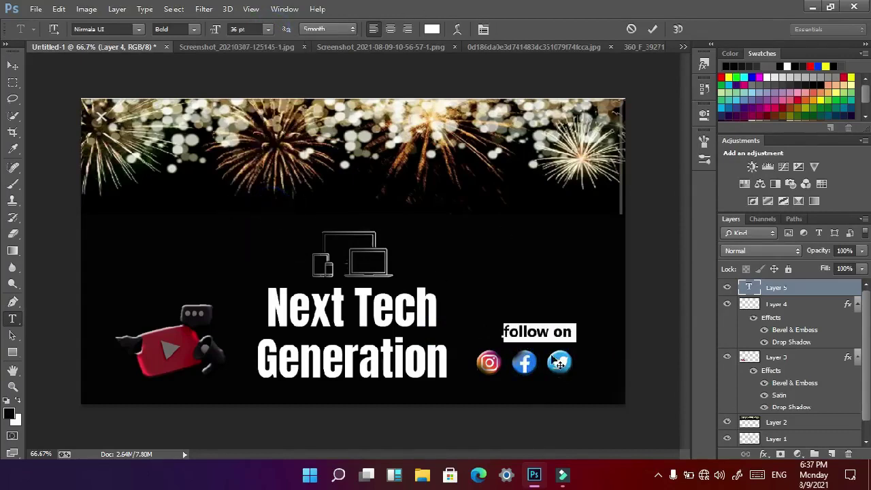
drag(554, 365, 537, 365)
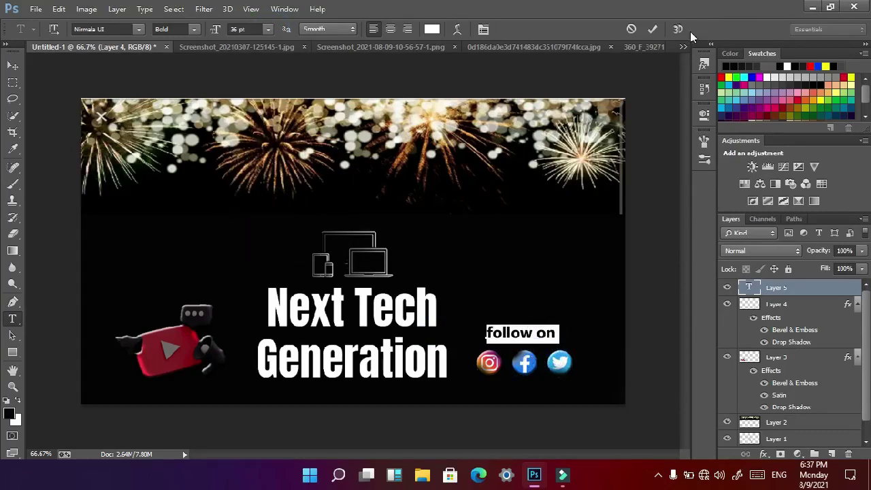
click(653, 29)
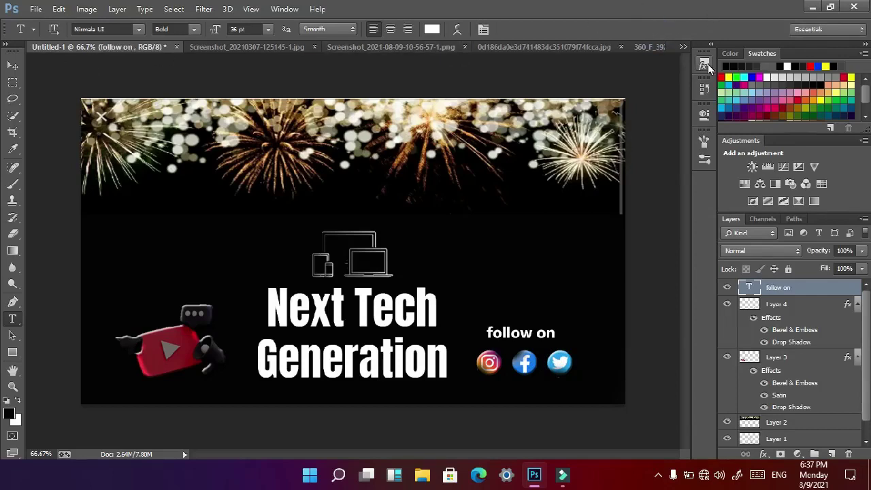
Step: Apply the purple preset layer style with Bevel & Emboss, Gradient Overlay and Drop Shadow to the "follow on" text
click(706, 64)
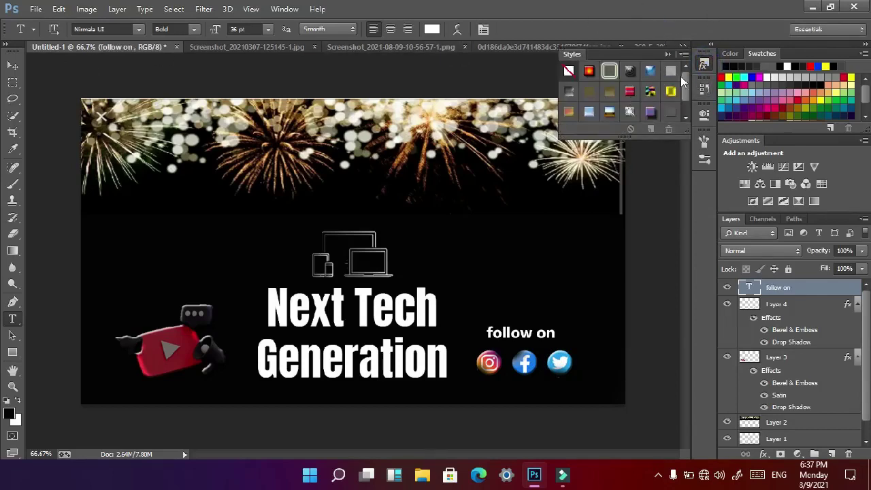
mouse_move(685, 76)
mouse_down()
mouse_move(688, 94)
mouse_move(691, 84)
mouse_up()
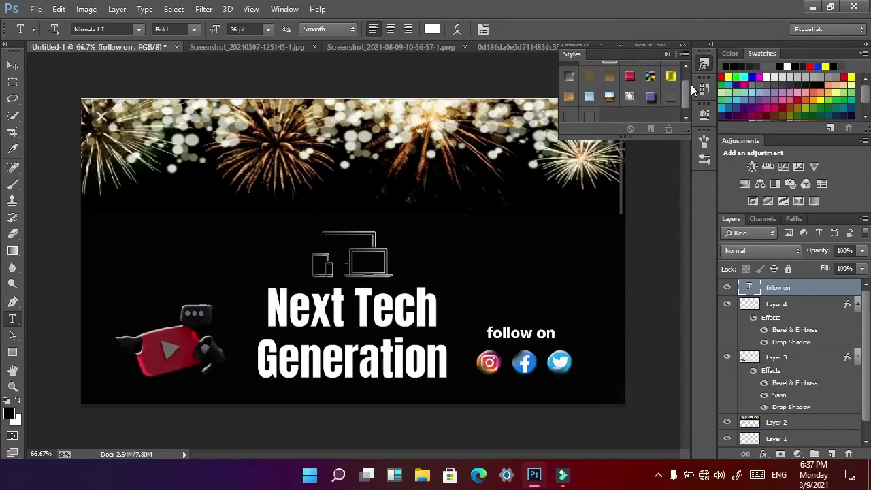
click(651, 96)
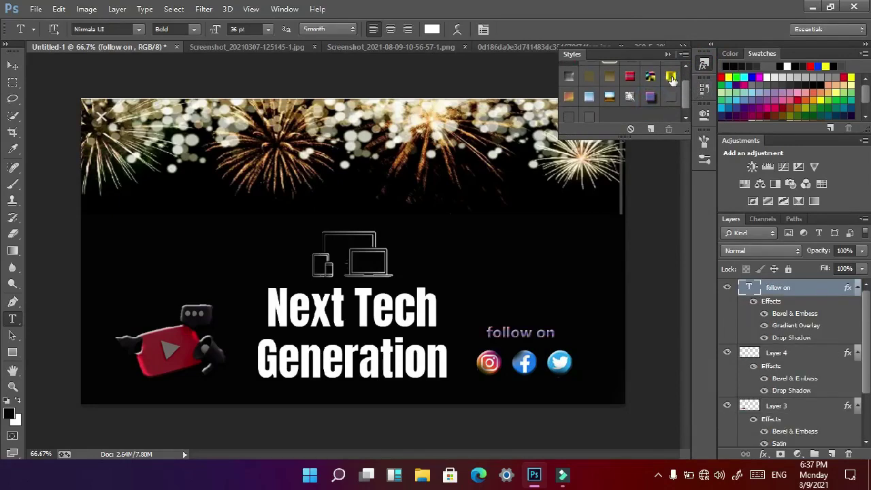
click(667, 45)
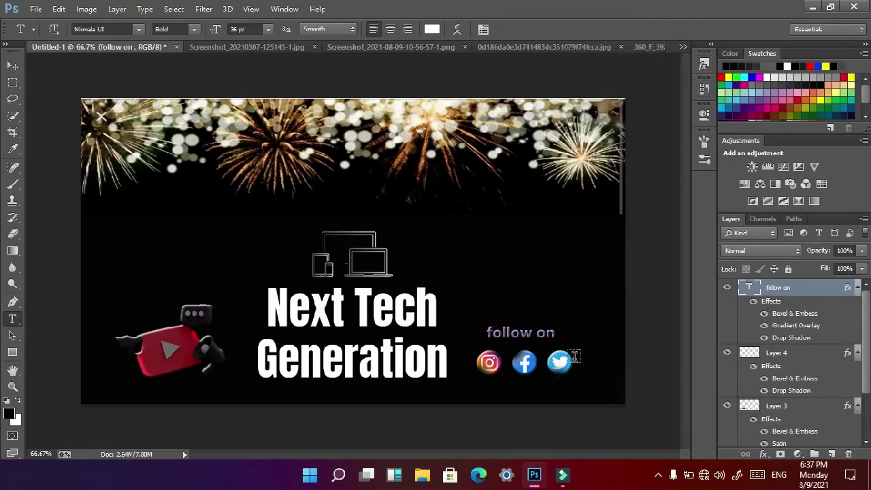
Step: Add the text "100 SUBSCRIBERS" in capitals between the fireworks banner and the device logo
click(278, 211)
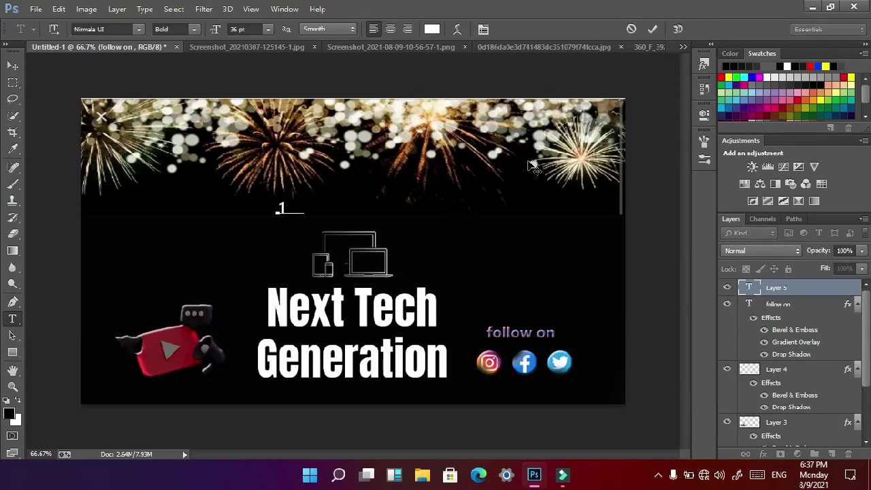
text(00 sub)
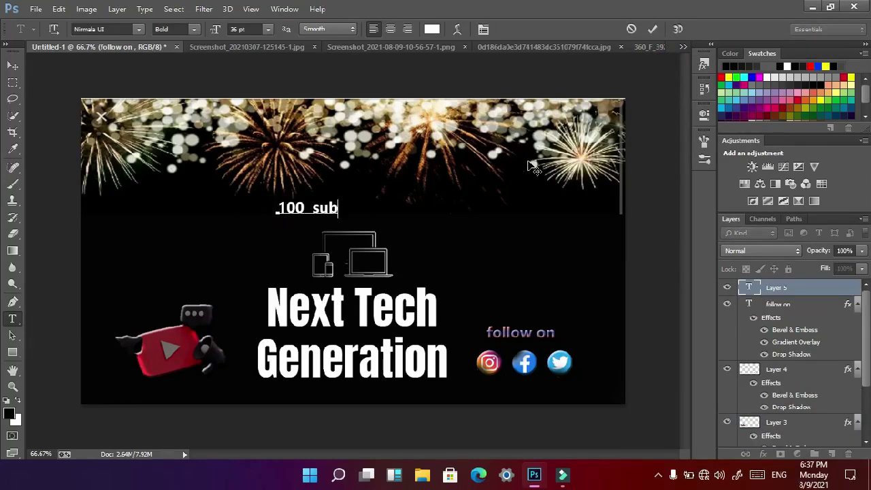
key(Delete)
key(Delete)
key(Delete)
text(SUBS)
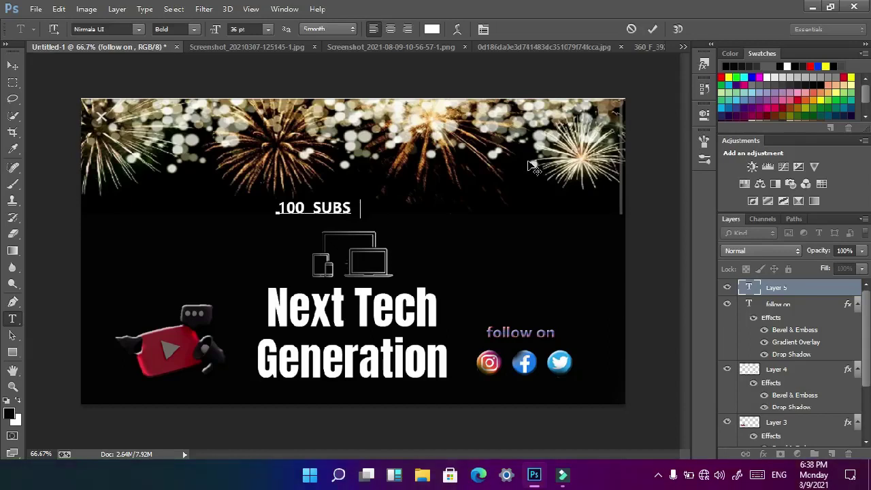
text(CRIBERS)
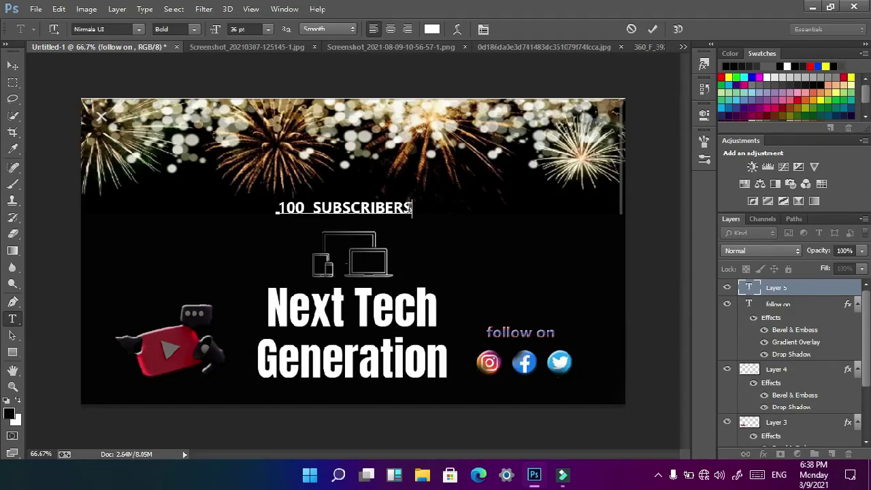
Step: Set the "100 SUBSCRIBERS" text size to 48 pt and centre it above the device logo
drag(411, 207, 181, 189)
click(268, 29)
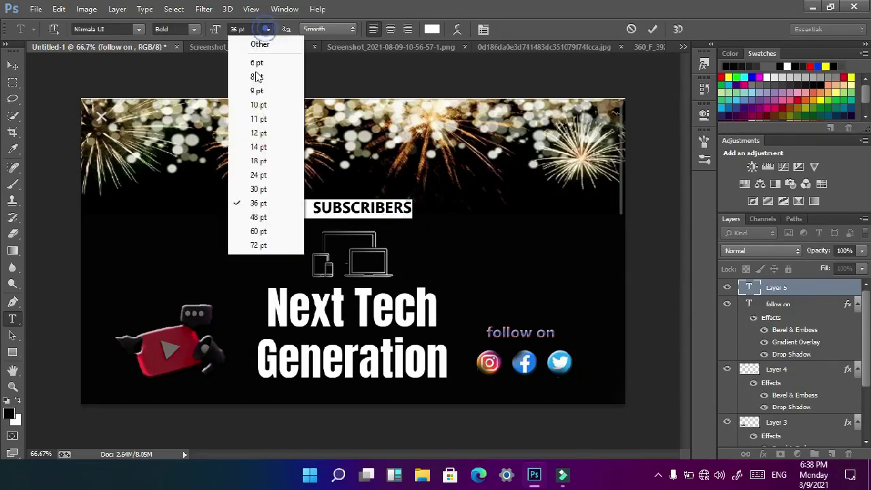
click(257, 216)
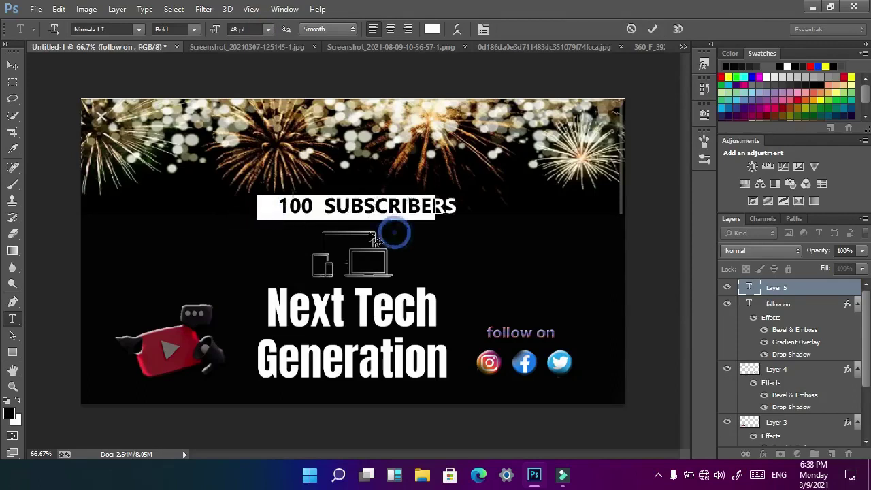
click(653, 29)
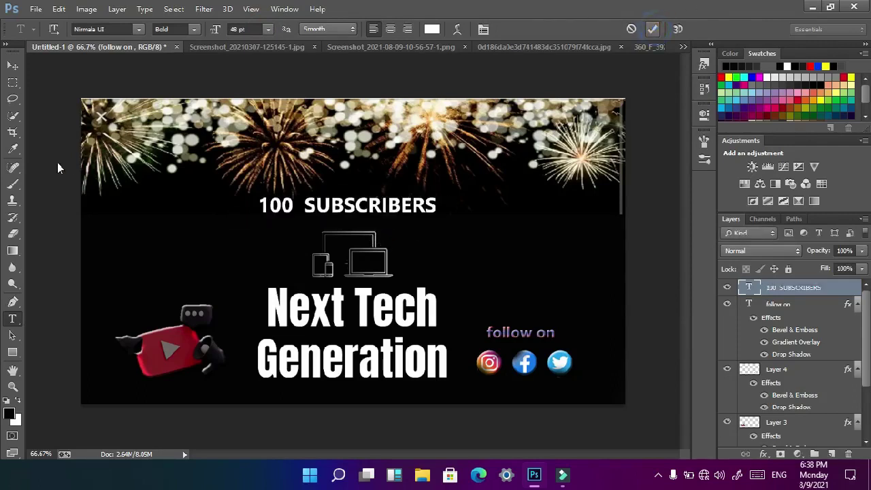
Step: Apply the multicoloured preset layer style with Gradient Overlay and Pattern Overlay to the "100 SUBSCRIBERS" text
click(706, 64)
click(650, 76)
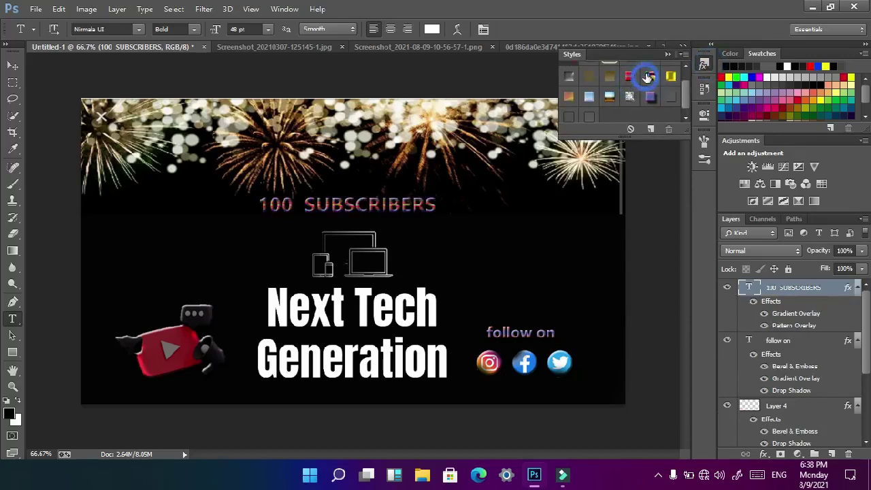
click(649, 76)
click(705, 64)
Step: Add Bevel & Emboss with Contour and a Drop Shadow to the "100 SUBSCRIBERS" text layer
click(765, 455)
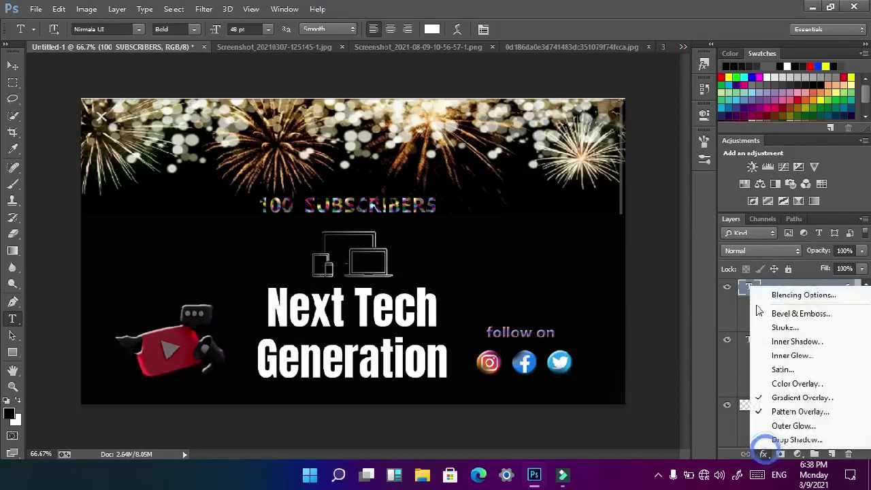
key(Escape)
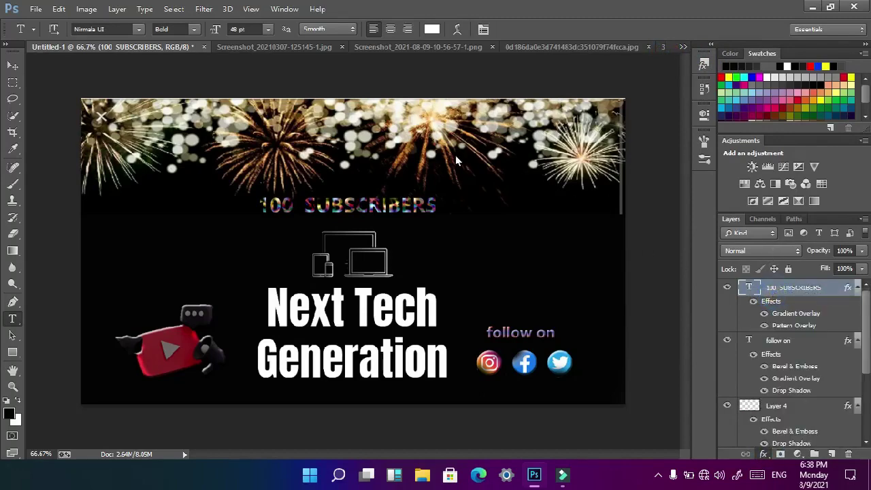
click(420, 195)
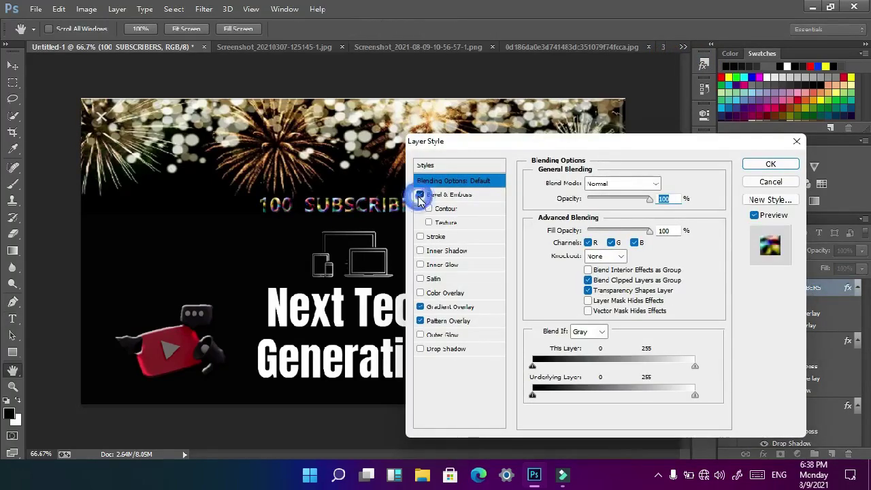
click(429, 208)
click(420, 348)
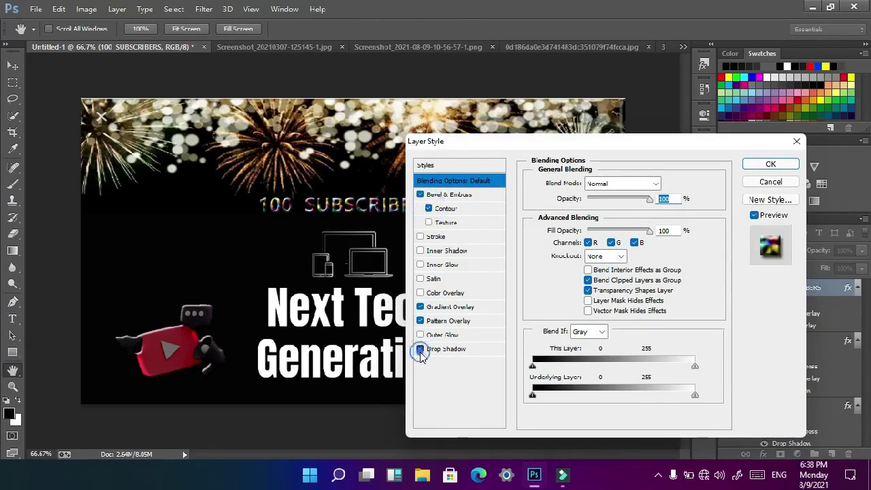
click(770, 164)
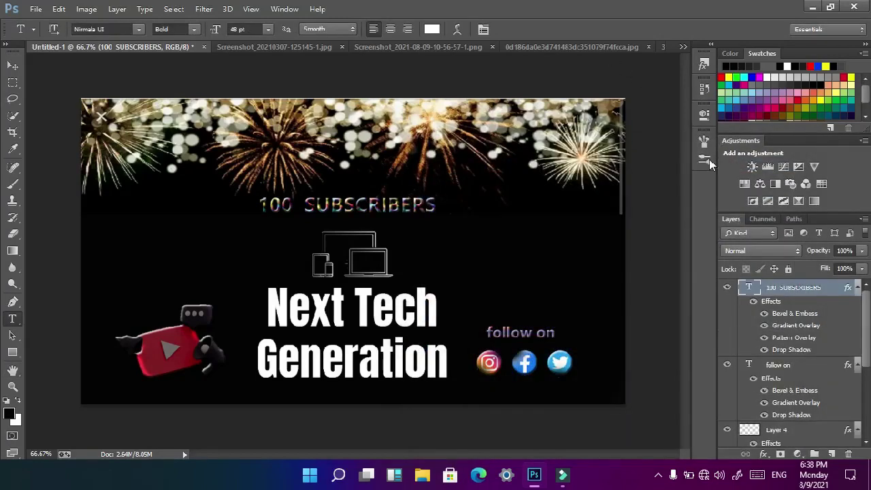
Step: Try other preset layer styles on the "100 SUBSCRIBERS" text and keep the multicoloured one with Bevel & Emboss and Pattern Overlay
click(703, 68)
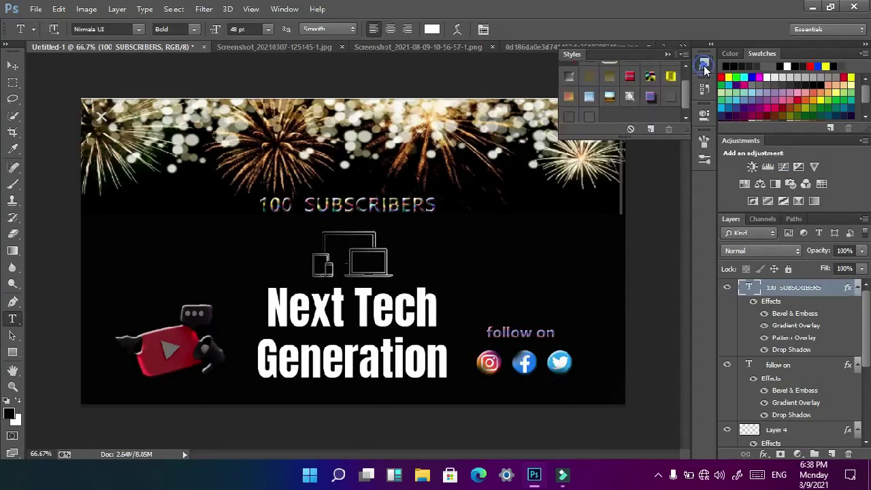
click(651, 98)
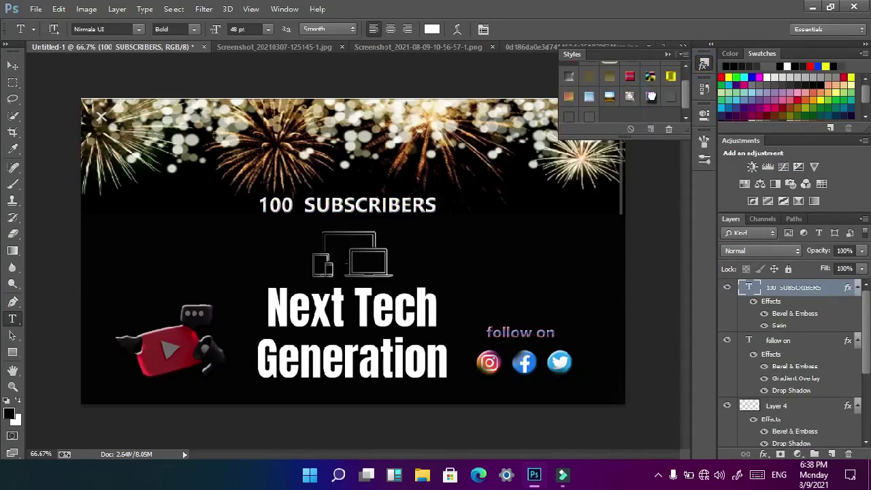
click(672, 96)
click(612, 100)
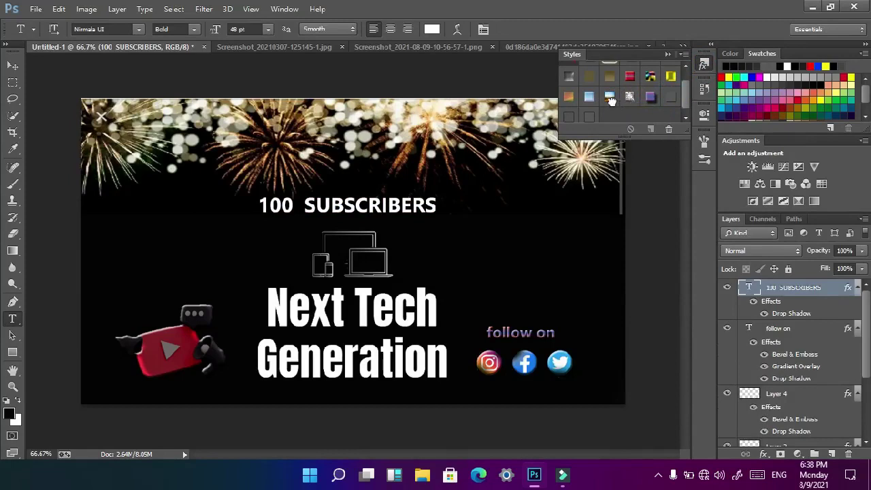
click(613, 103)
click(585, 101)
click(608, 99)
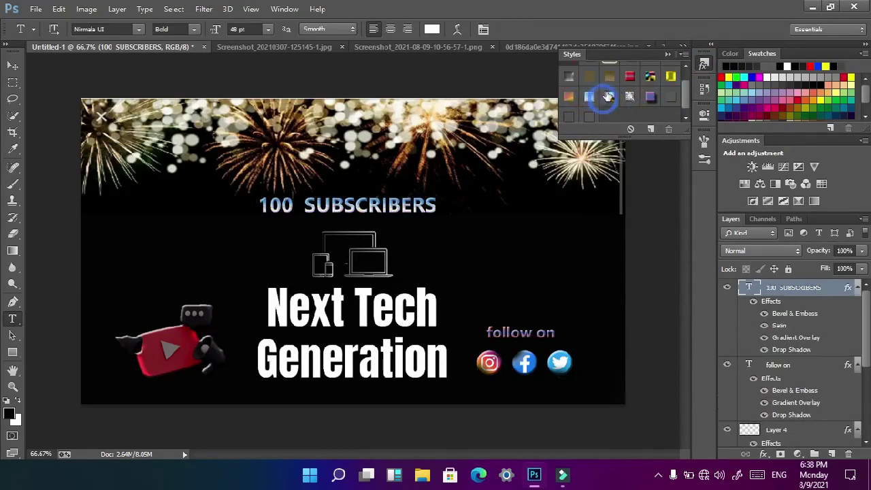
click(588, 98)
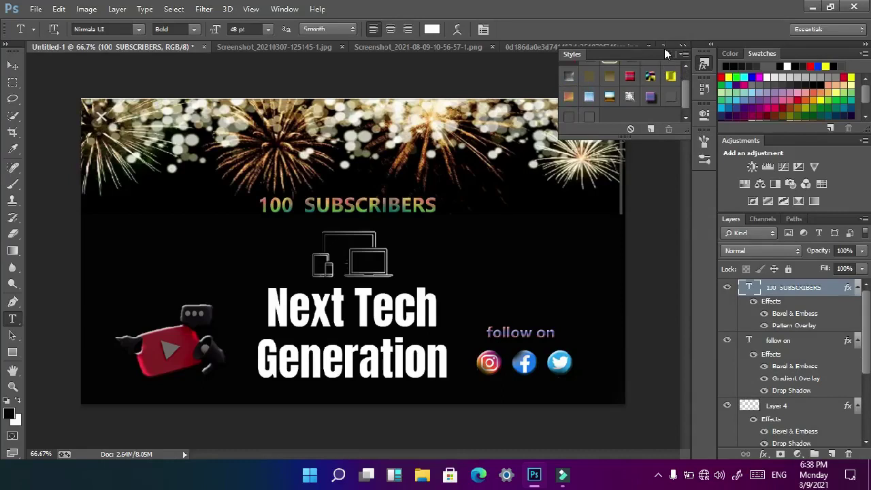
click(665, 49)
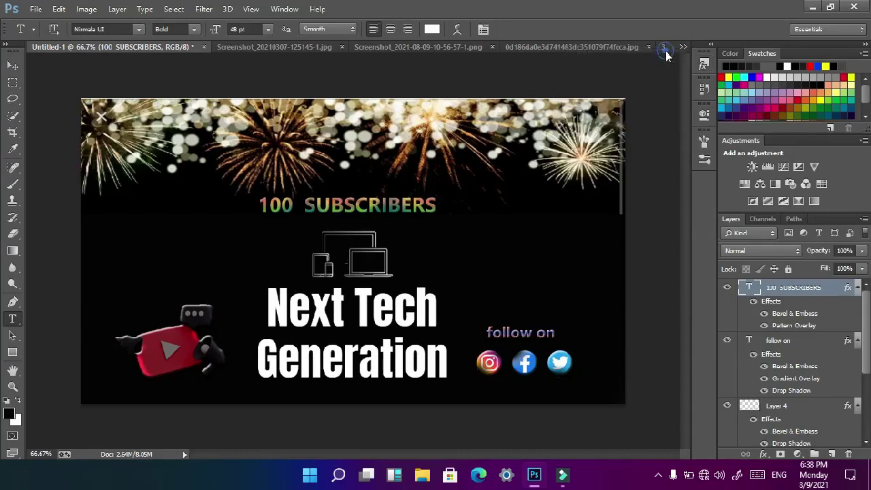
Step: Try Satin on the "follow on" text layer, leave it off, and enable Contour under its Bevel & Emboss effect
click(786, 342)
click(764, 454)
click(798, 303)
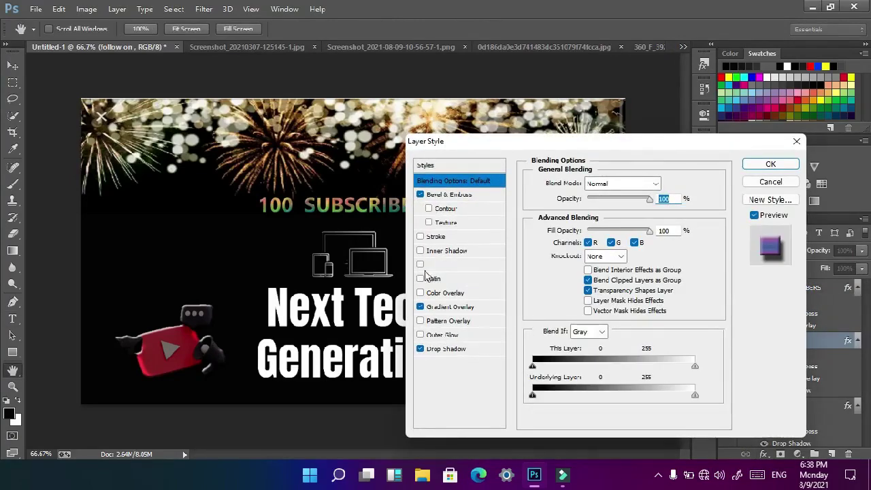
click(421, 279)
click(421, 278)
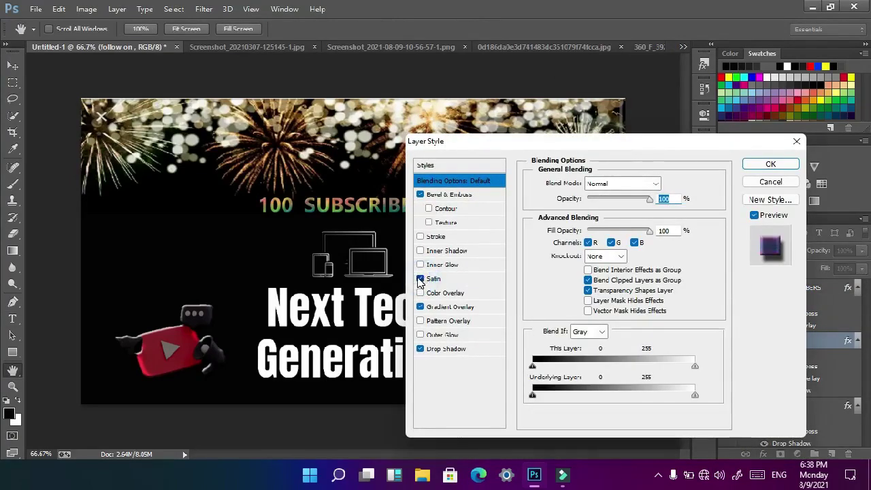
click(429, 208)
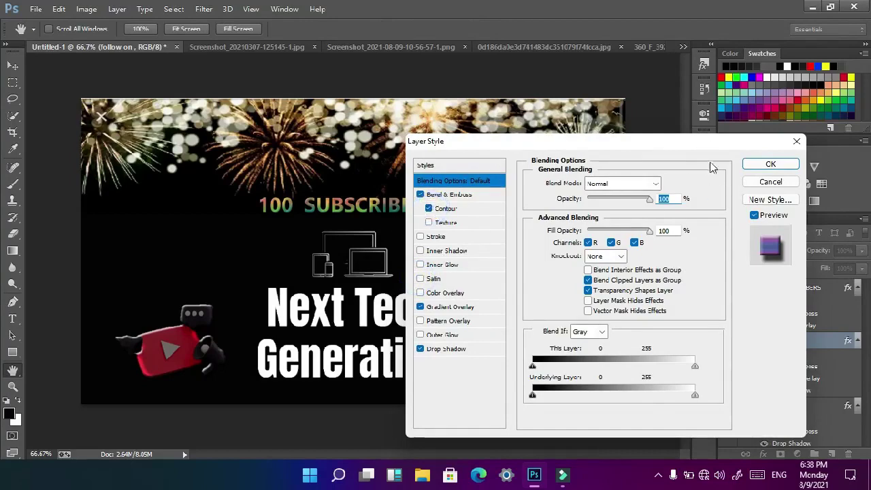